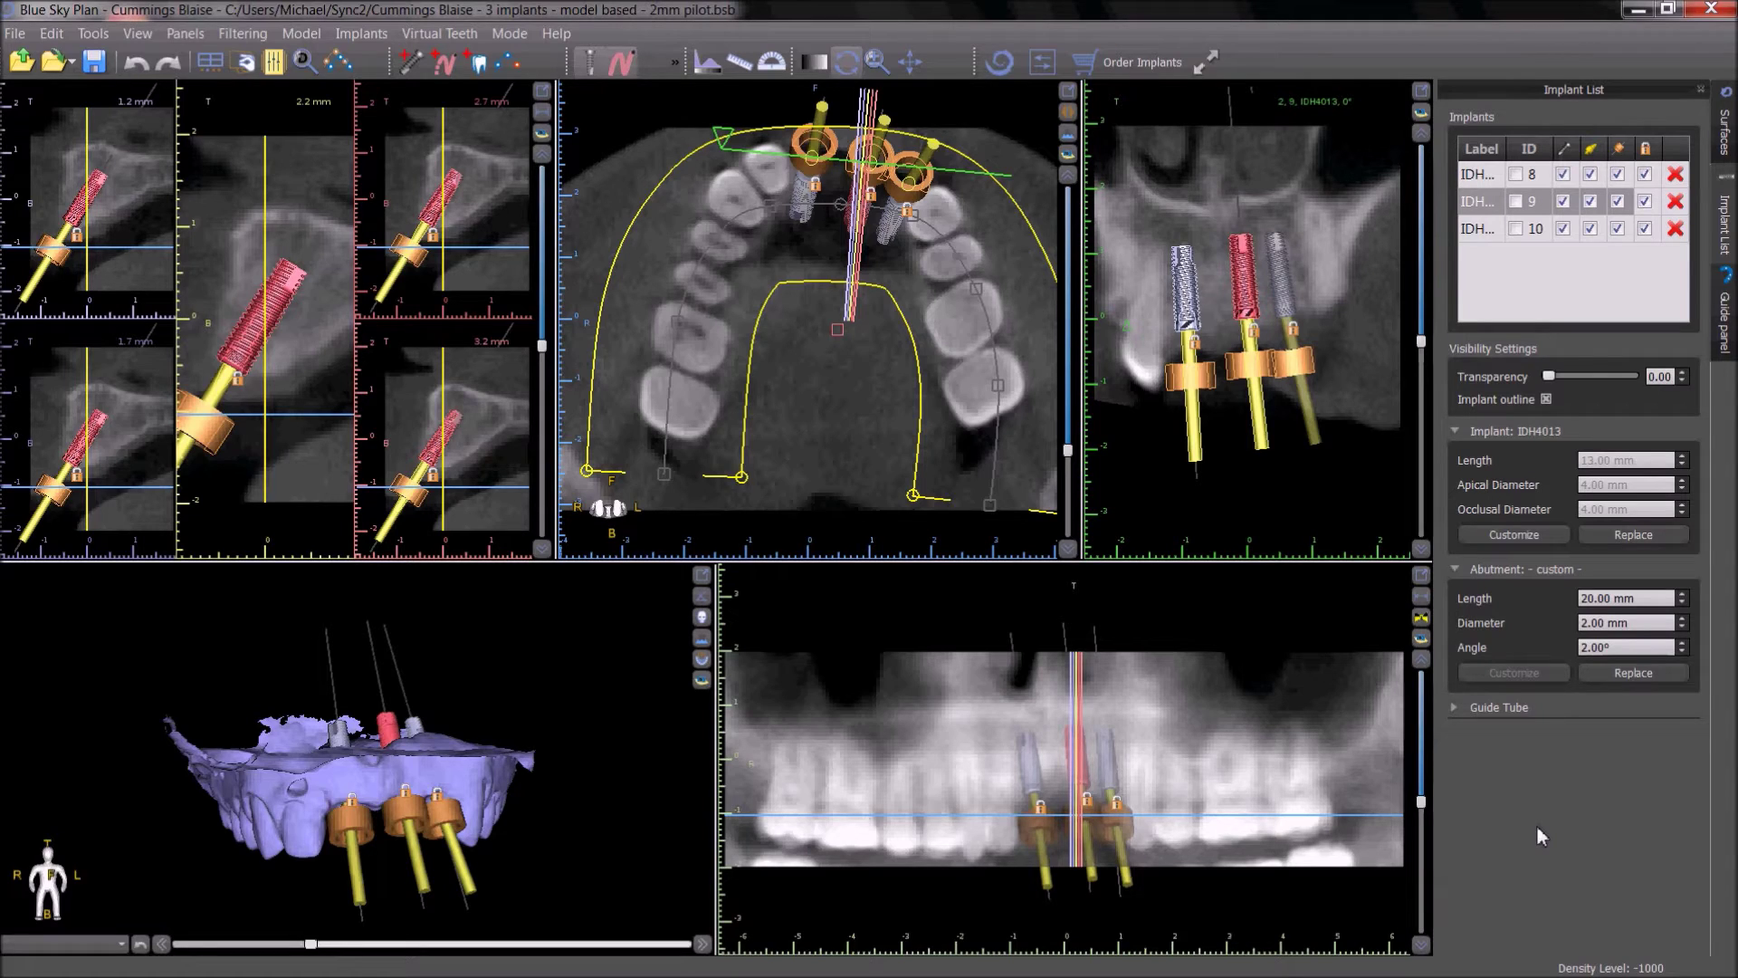
- Set the guide hole wall thickness to 2.00 mm and copy the tube settings to all three implants
left_click(1452, 707)
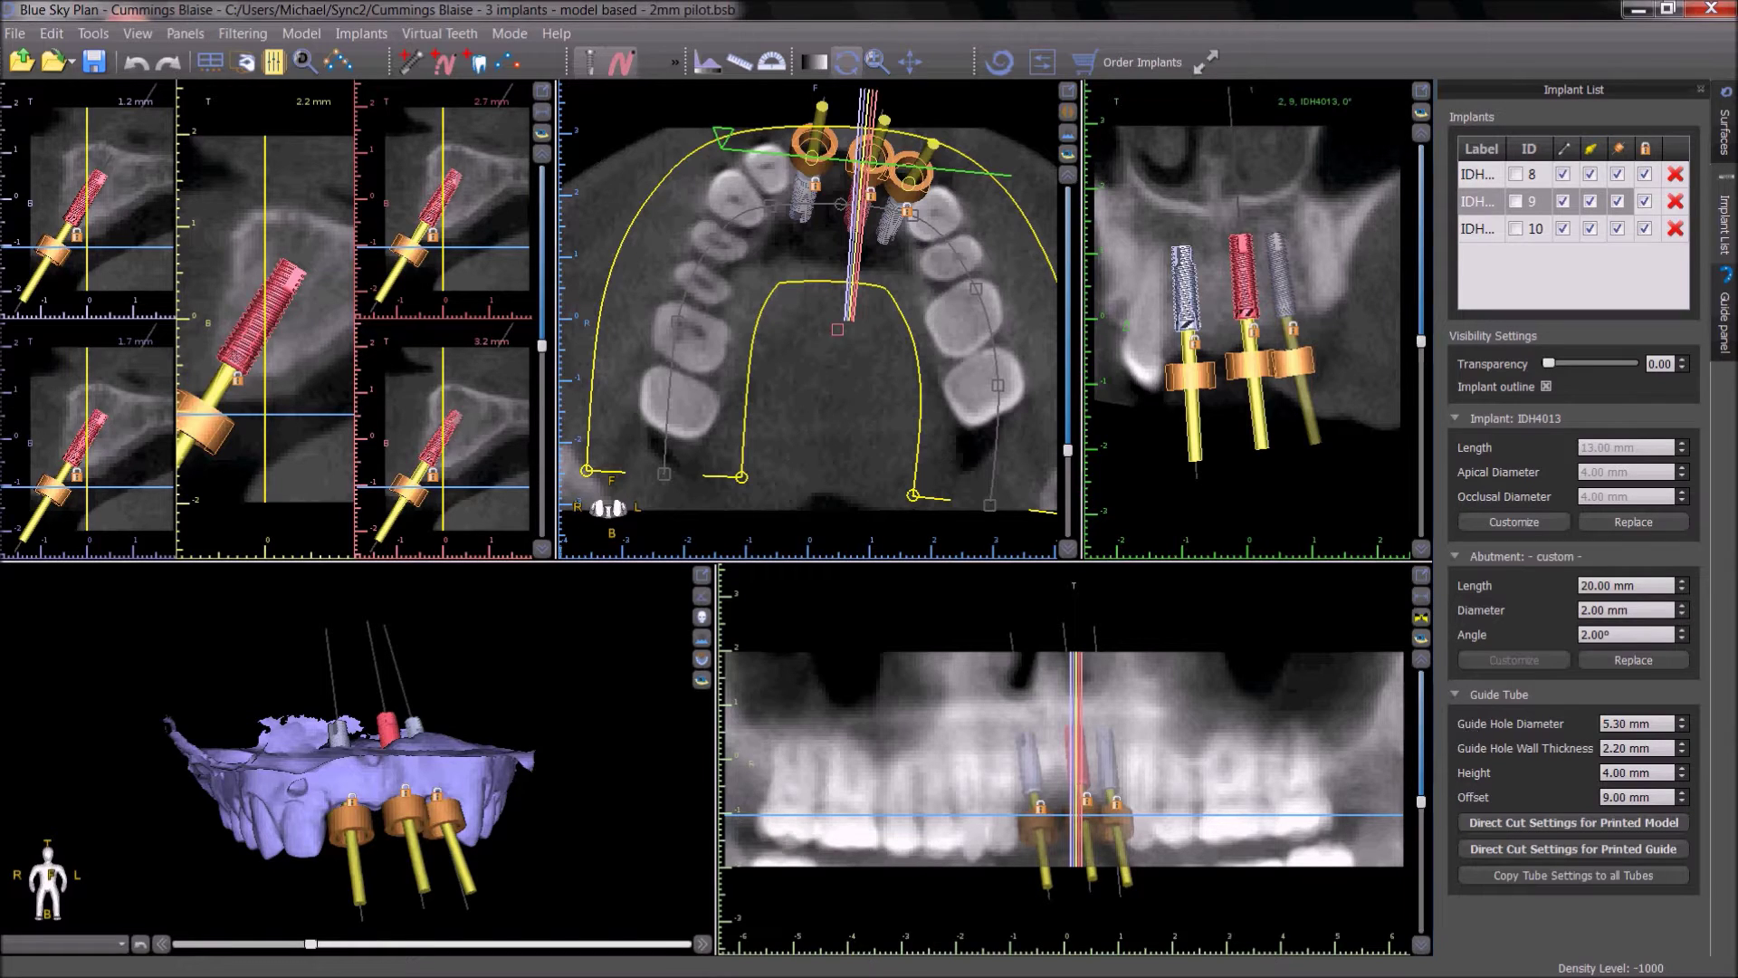
key("Down")
key("Down")
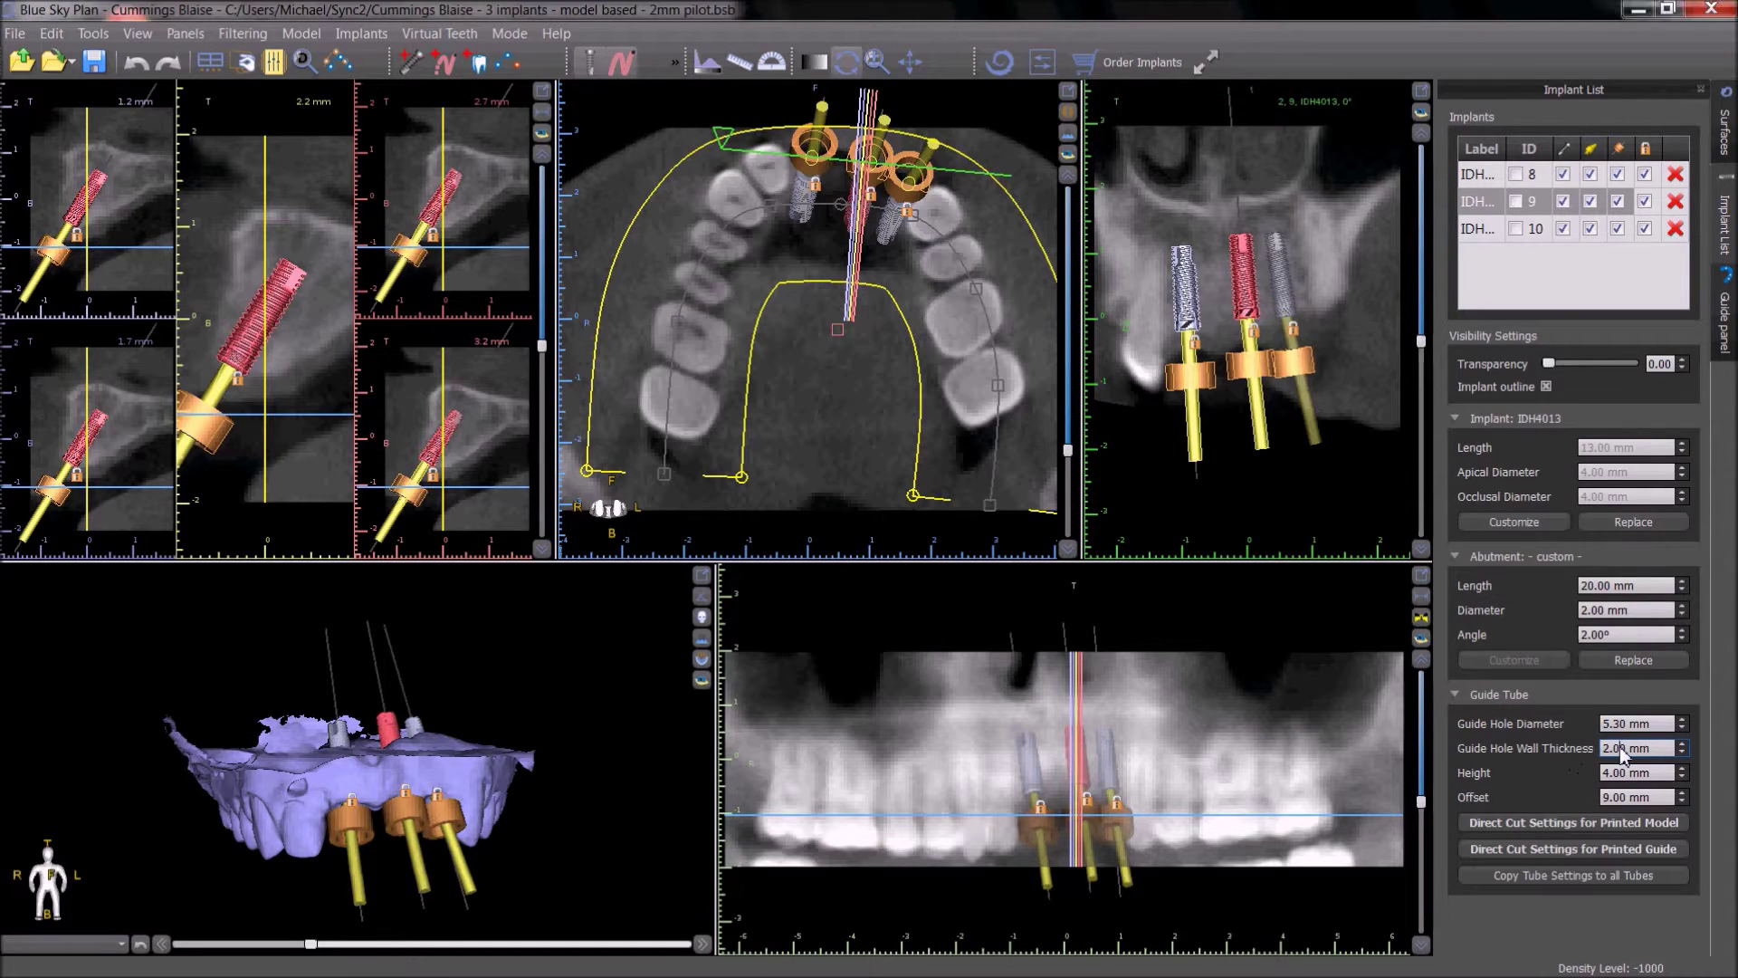
left_click(1492, 213)
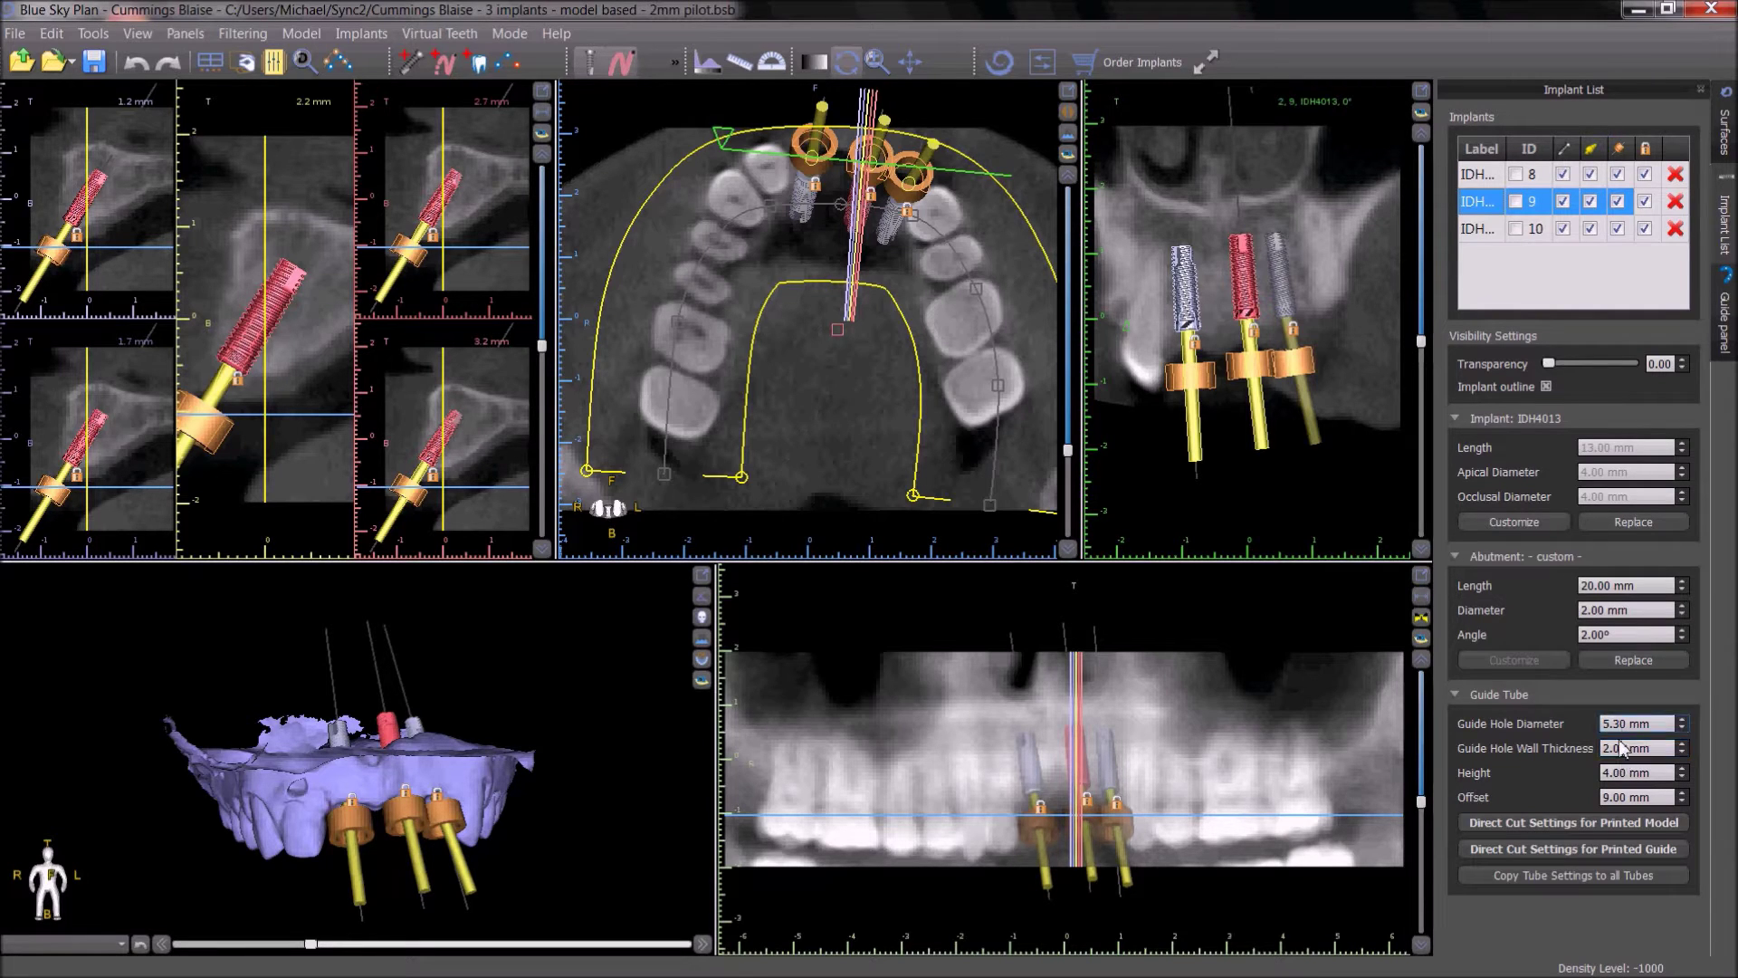
left_click(1585, 874)
- In the guide fabrication settings, keep 2375-without teeth as input model and enable automatic brushing
left_click(1725, 321)
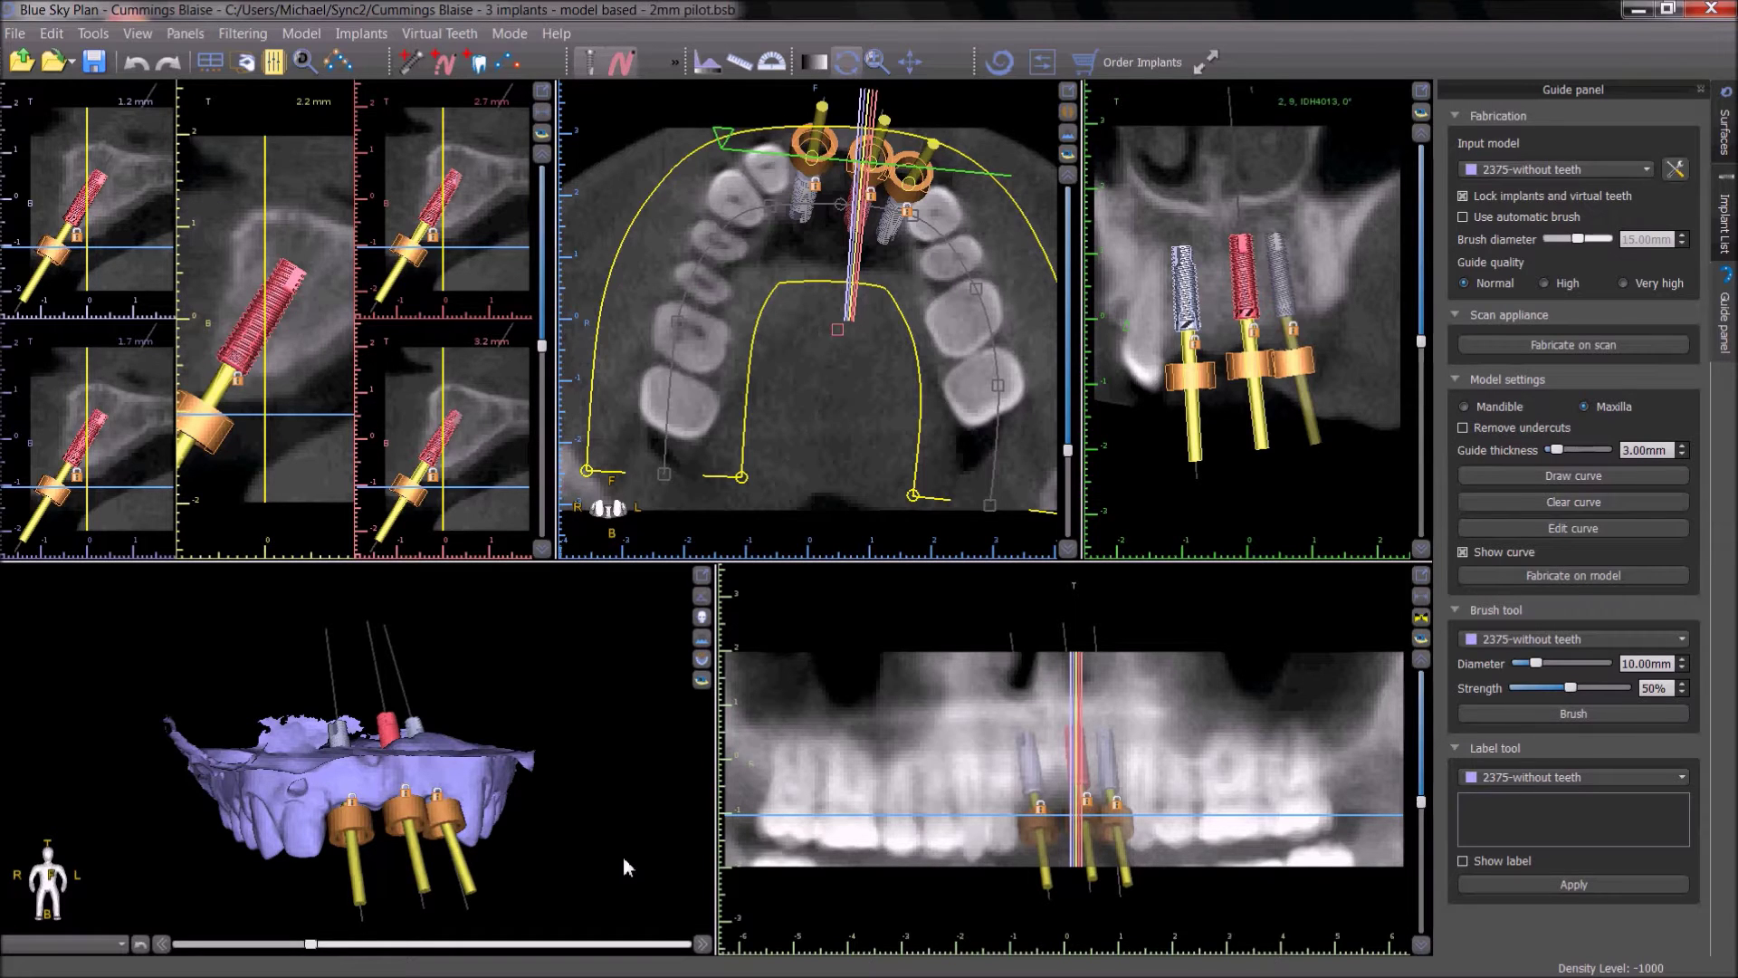
left_click_drag(624, 857, 634, 779)
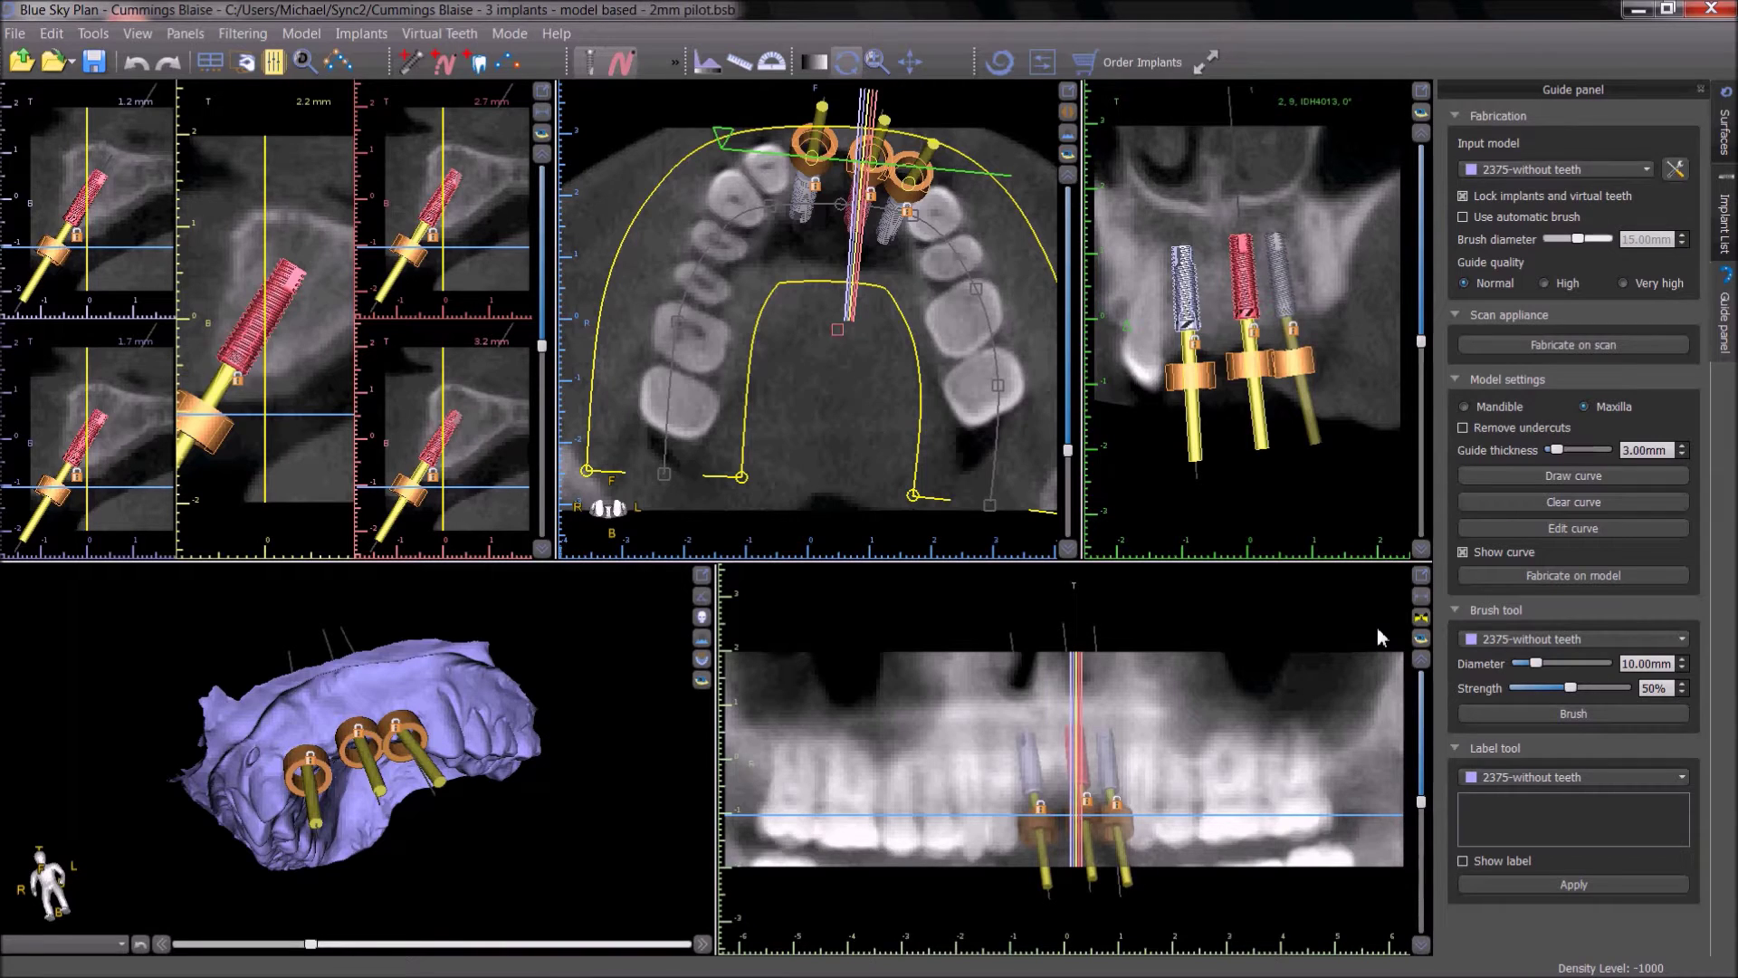
left_click(1501, 172)
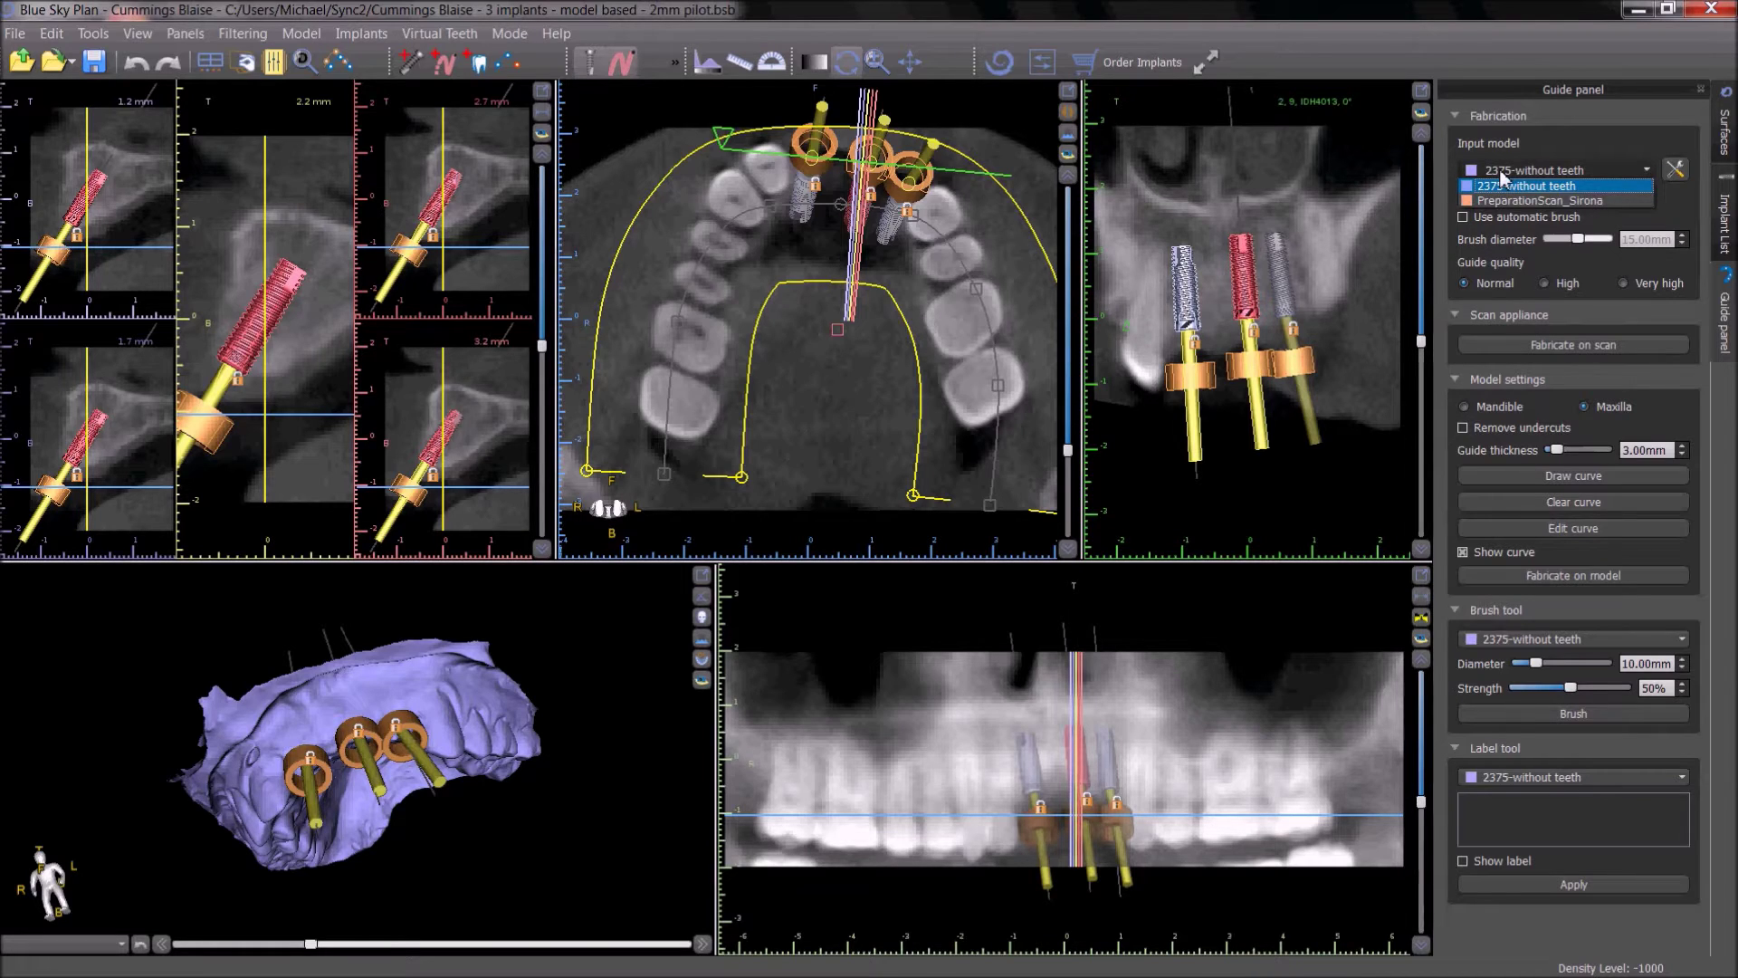
left_click(1499, 172)
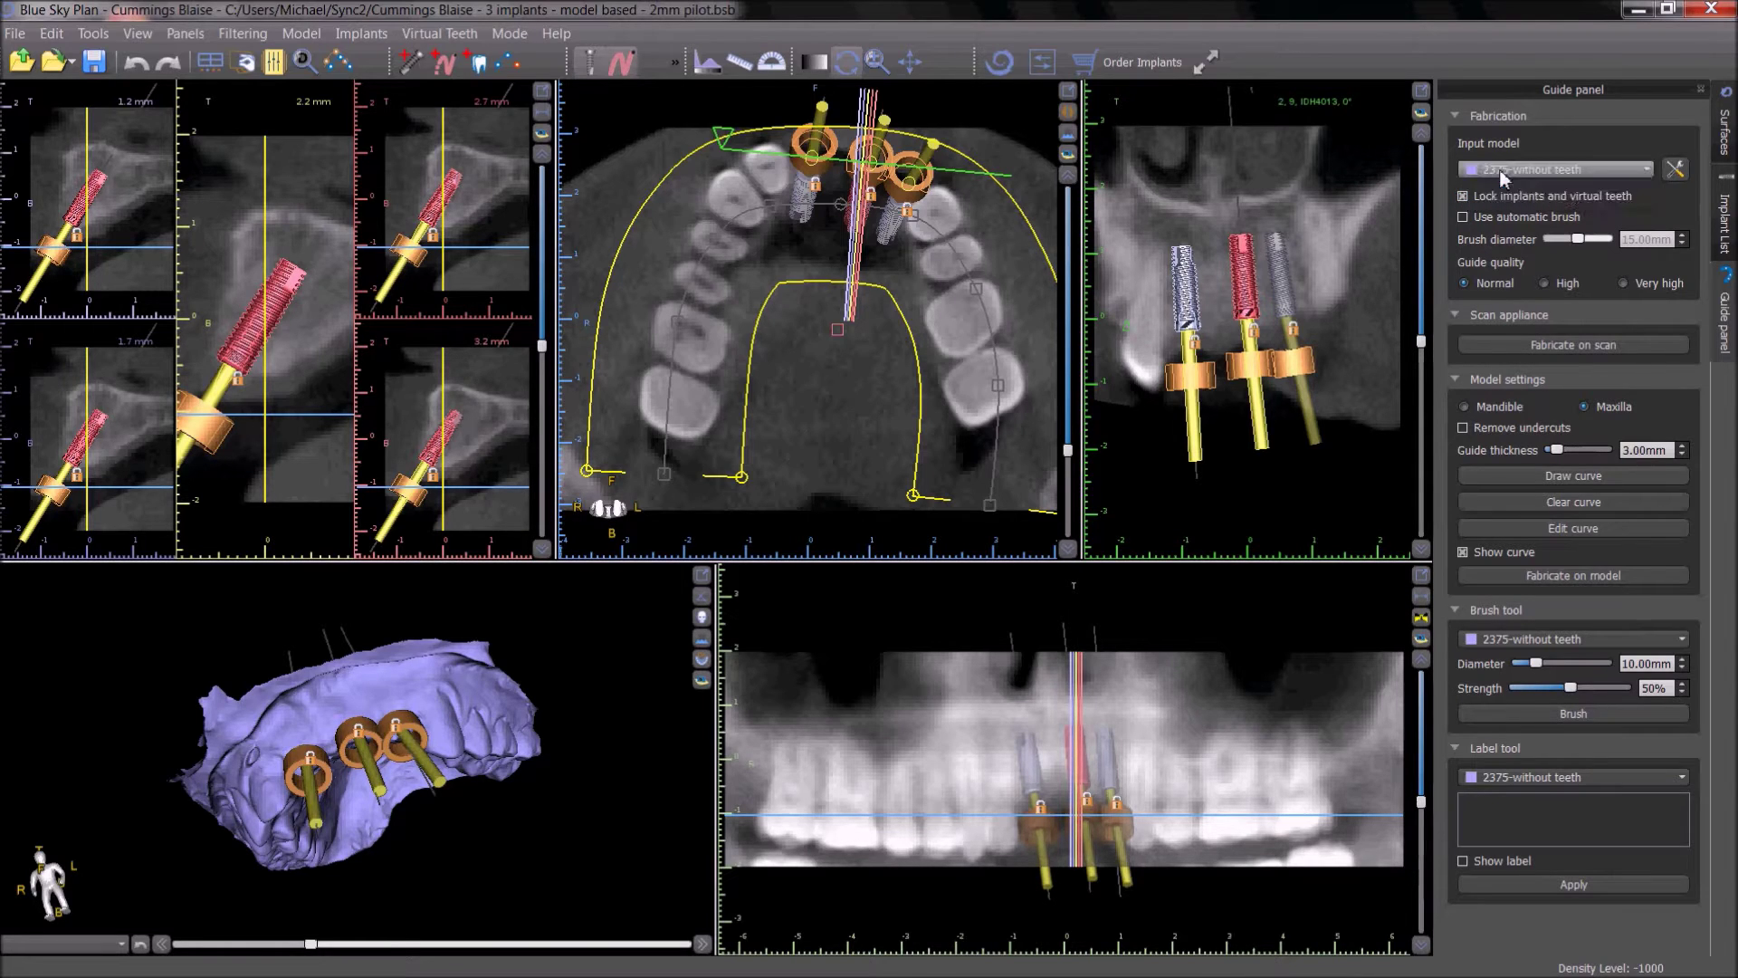
left_click(1526, 222)
- Start drawing the guide outline curve
left_click(1477, 478)
- Trace a closed outline curve around the maxillary arch in the enlarged 3D view
left_click(702, 575)
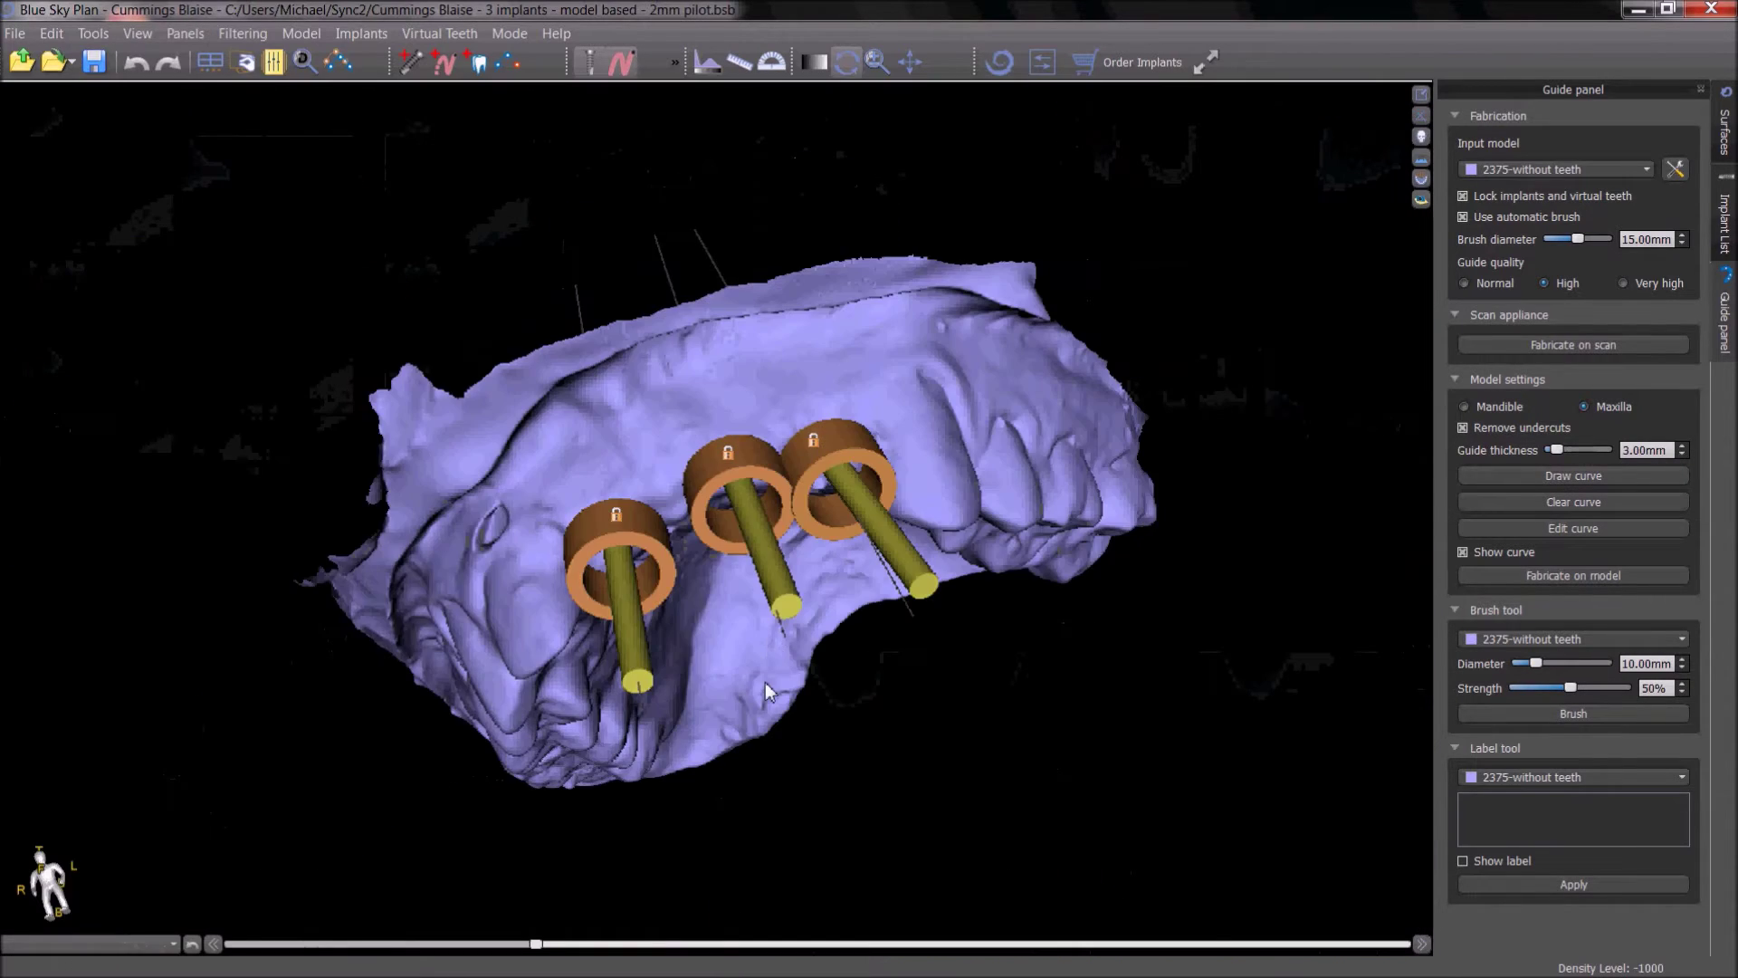
mouse_move(739, 700)
left_mouse_down()
mouse_move(743, 509)
mouse_move(764, 505)
mouse_move(907, 283)
left_mouse_up()
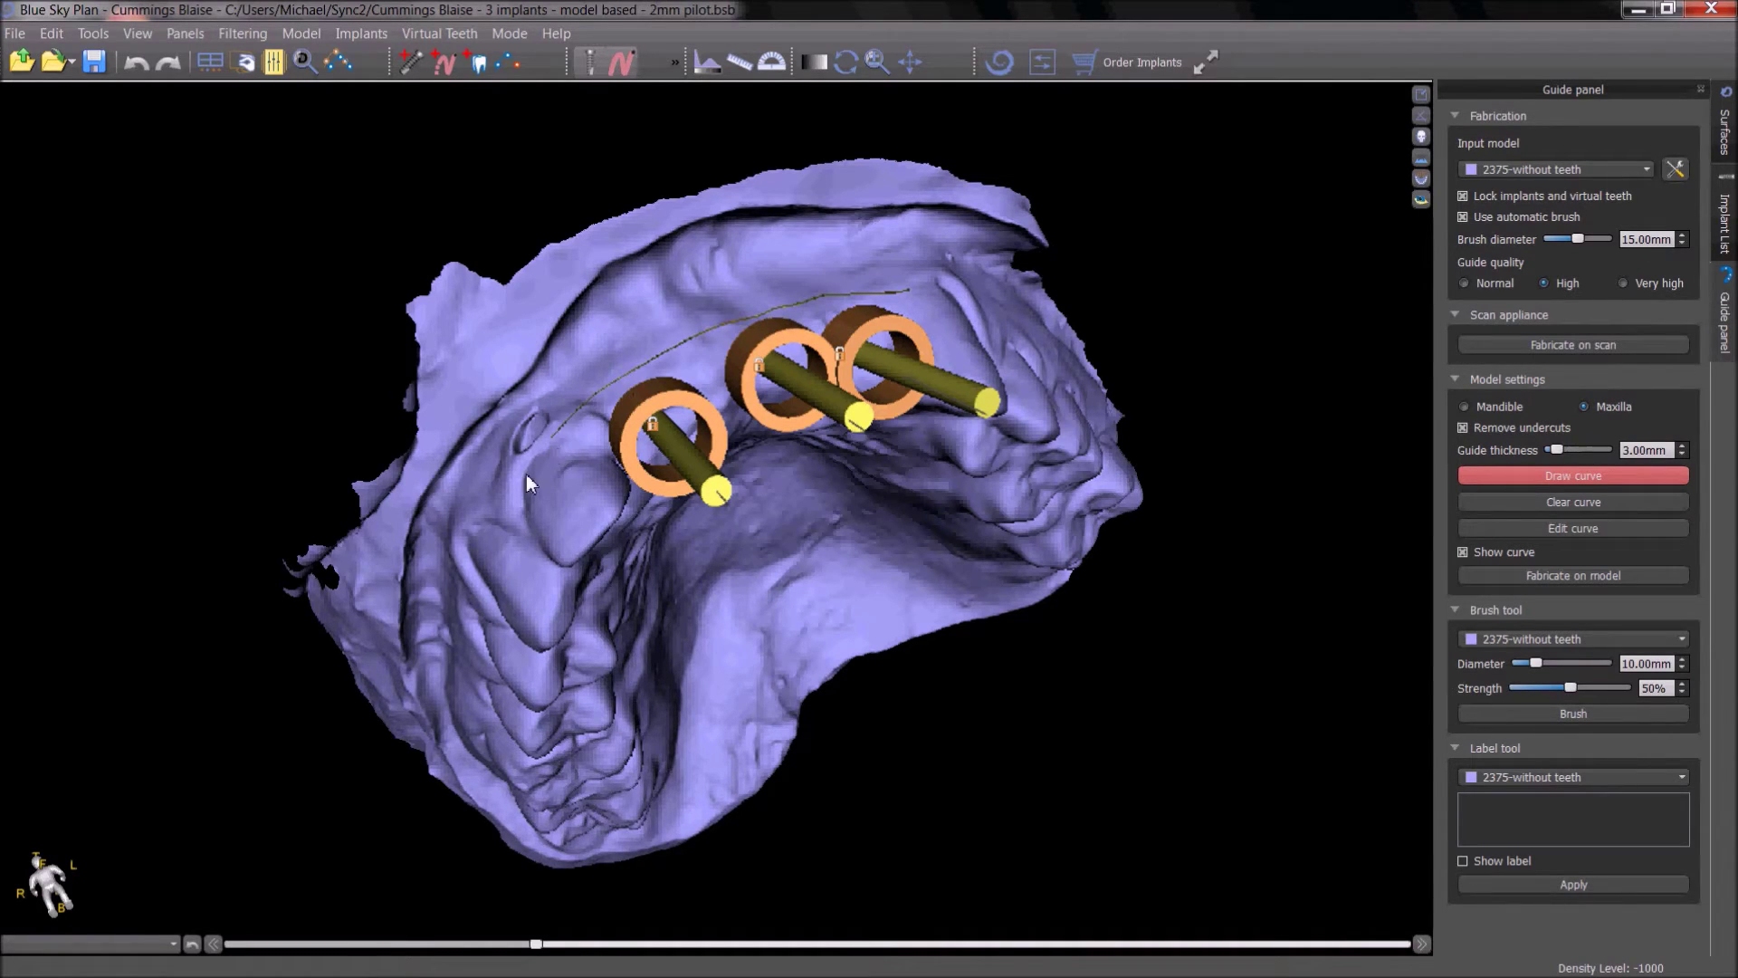
left_click(469, 625)
left_click_drag(621, 564, 580, 477)
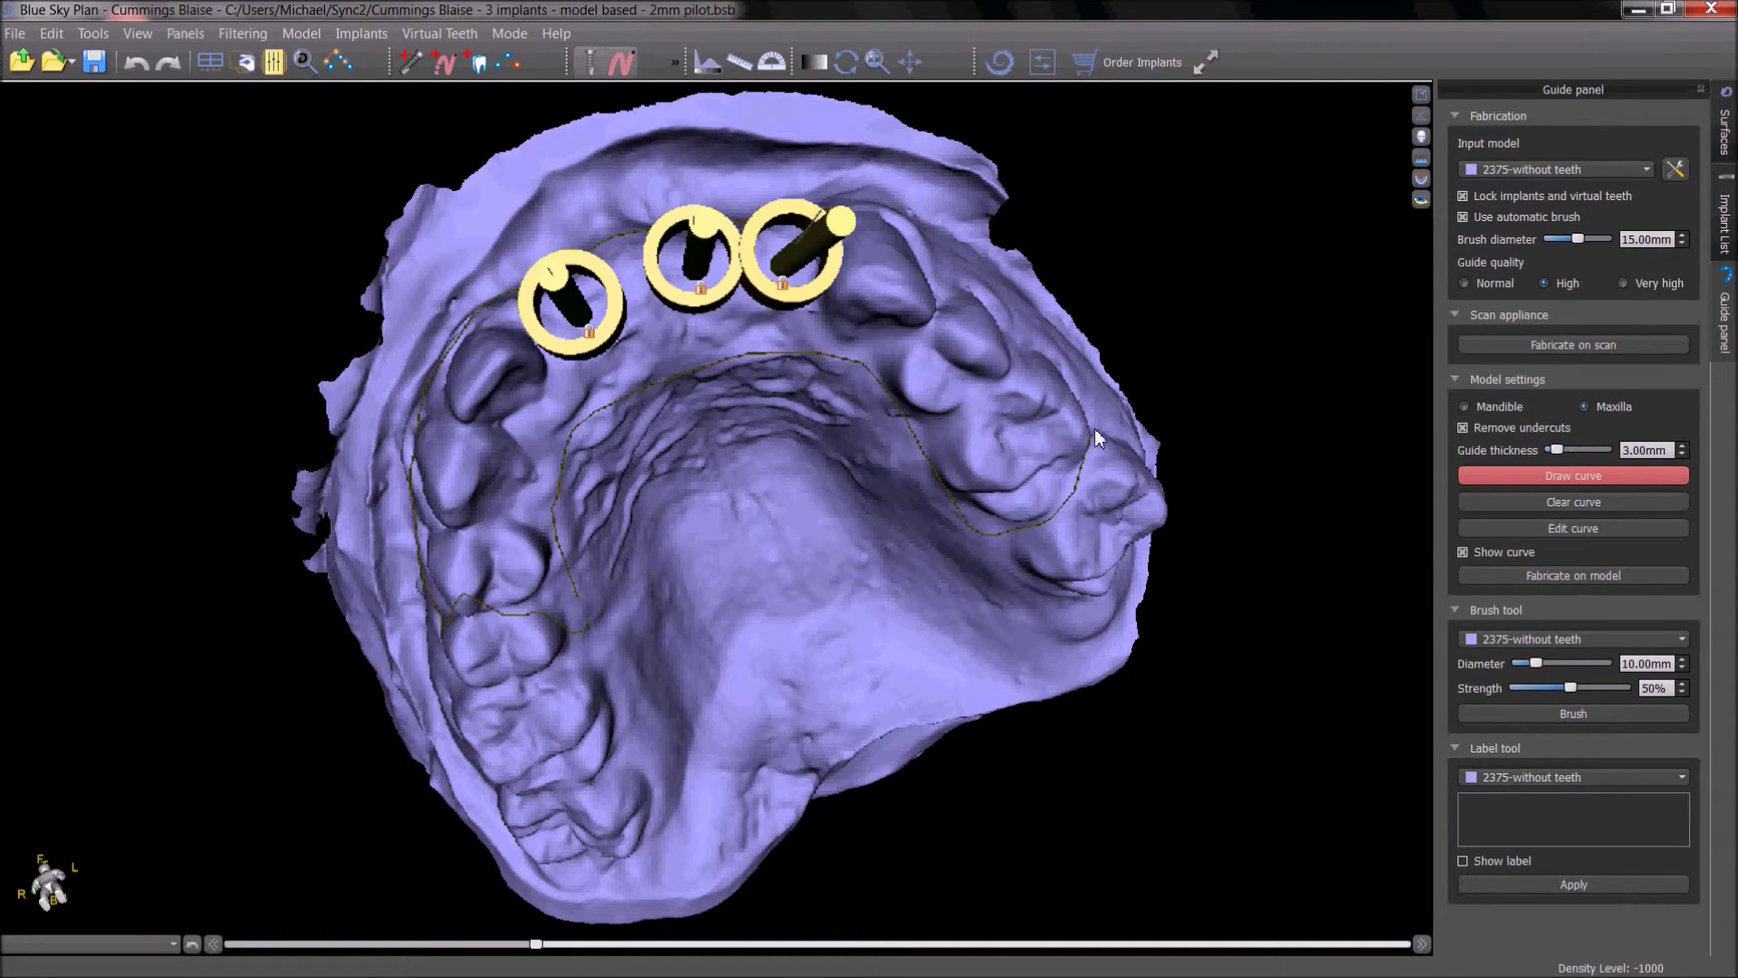
right_click_drag(1096, 431, 1068, 541)
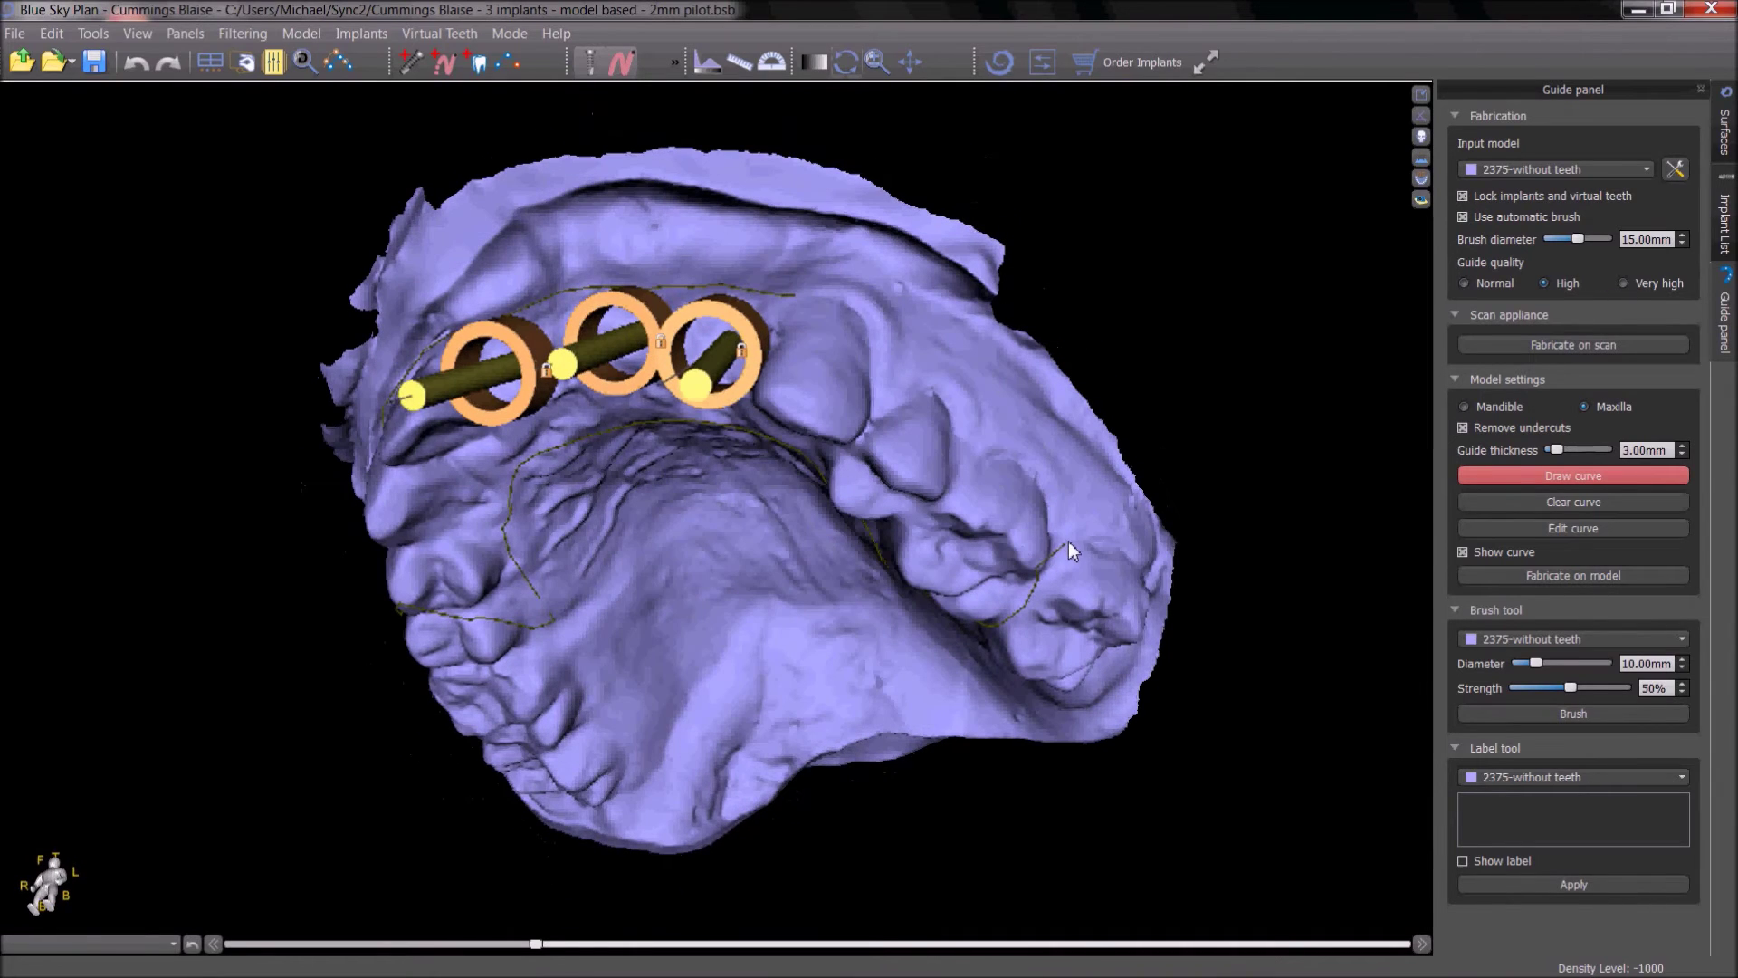
left_click(1068, 542)
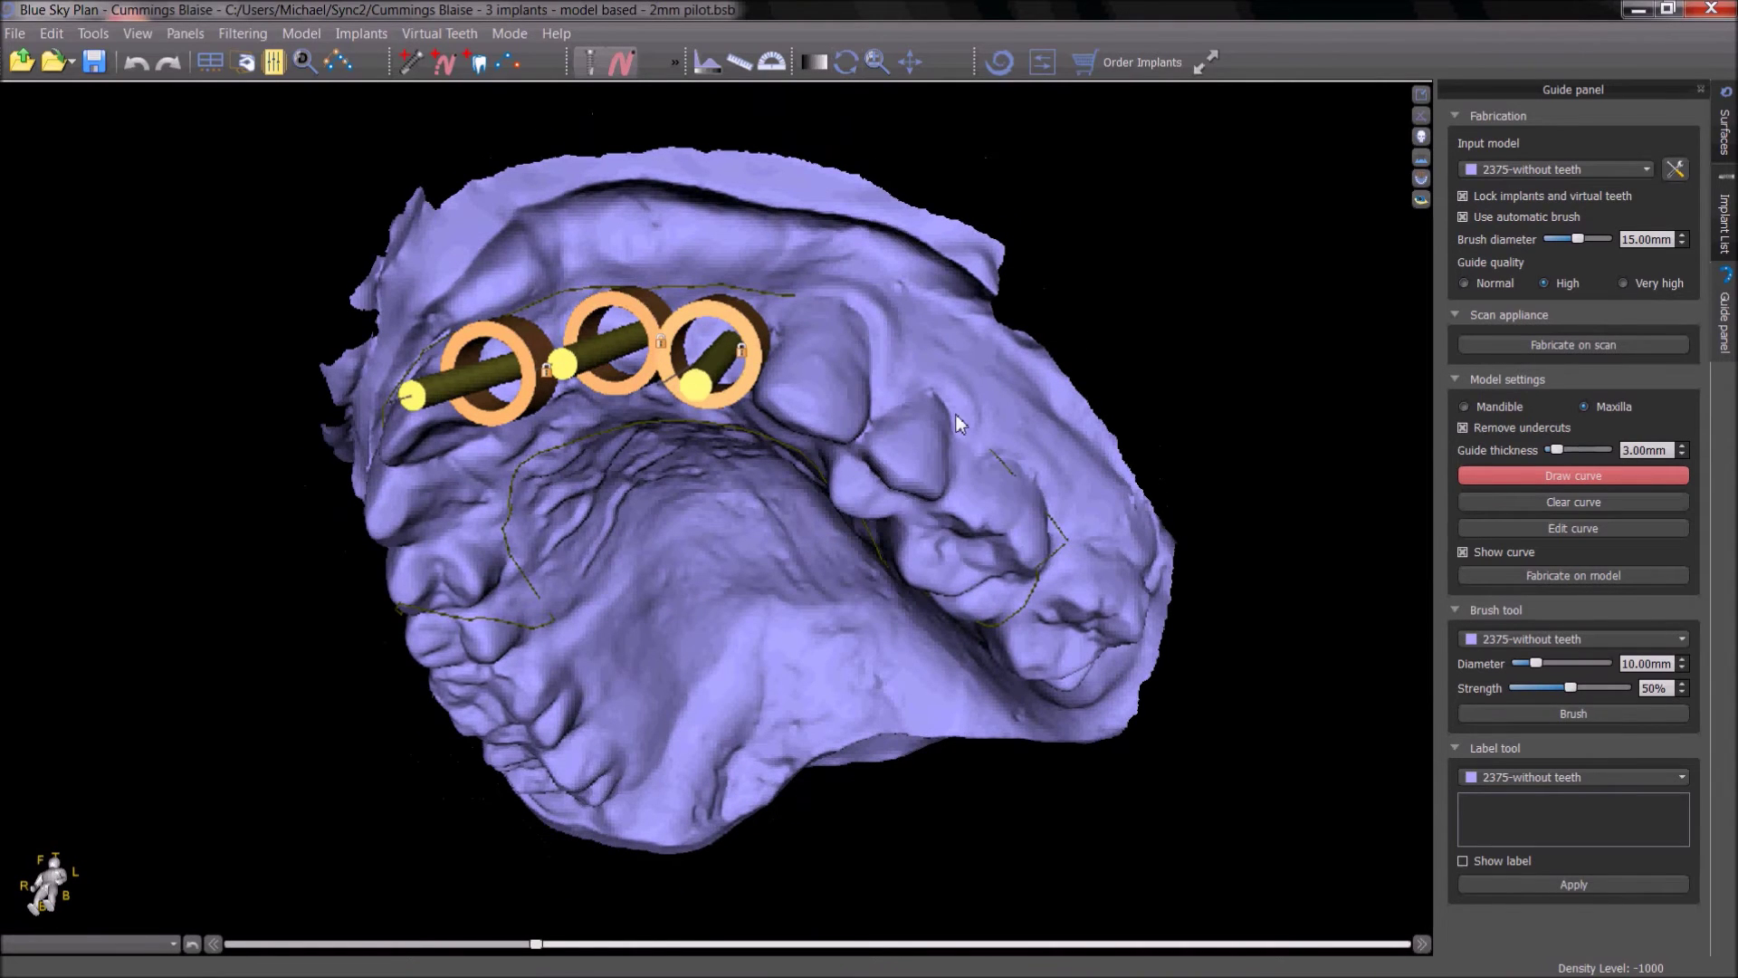
right_click(793, 298)
- Pull the first outline control points onto the teeth and add a new control point
left_click(1529, 534)
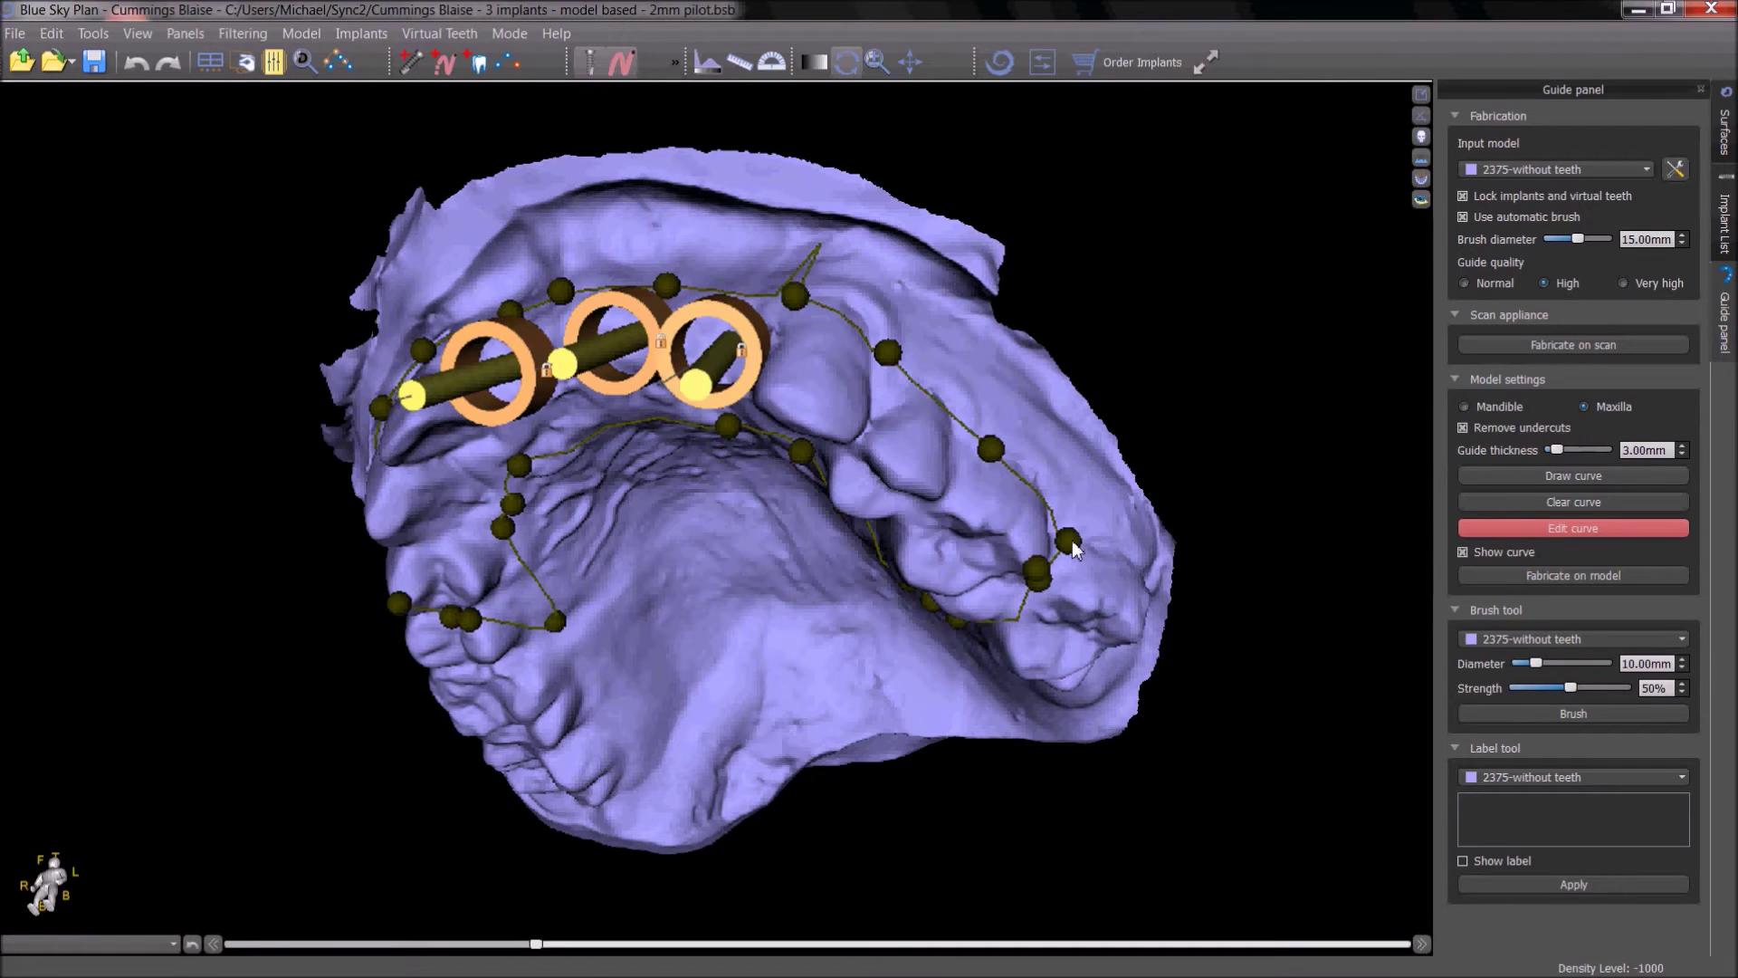
left_click_drag(1069, 541, 1027, 606)
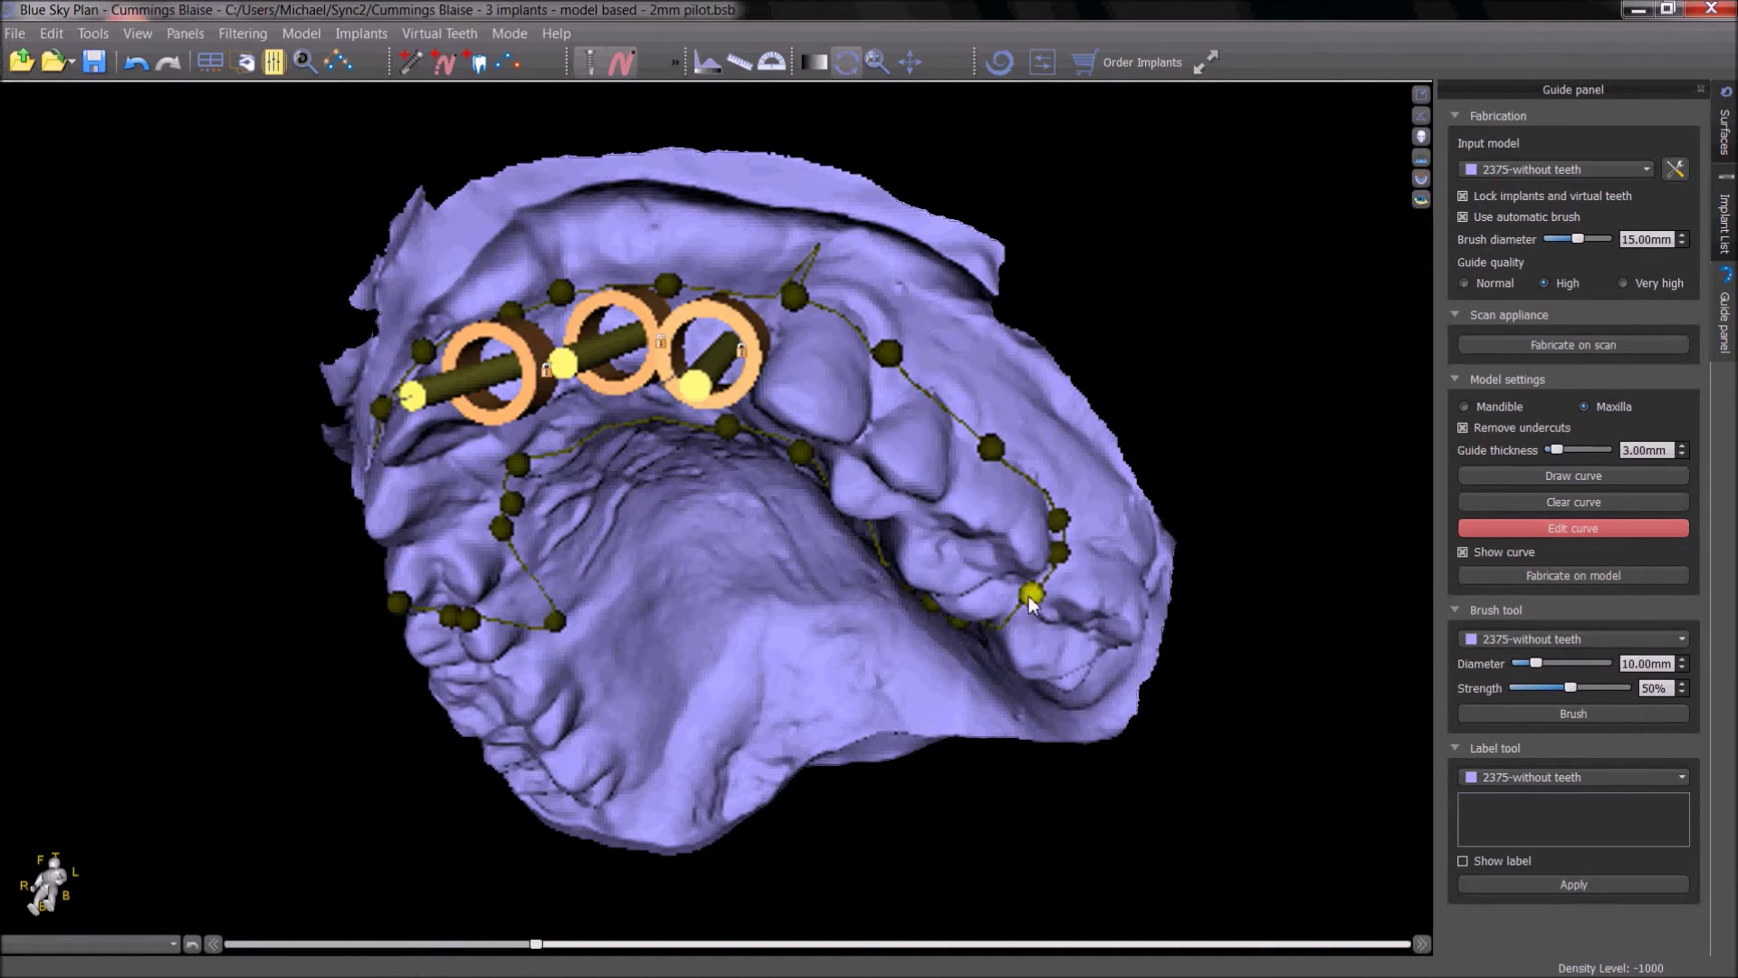
left_click_drag(1066, 466, 1064, 625)
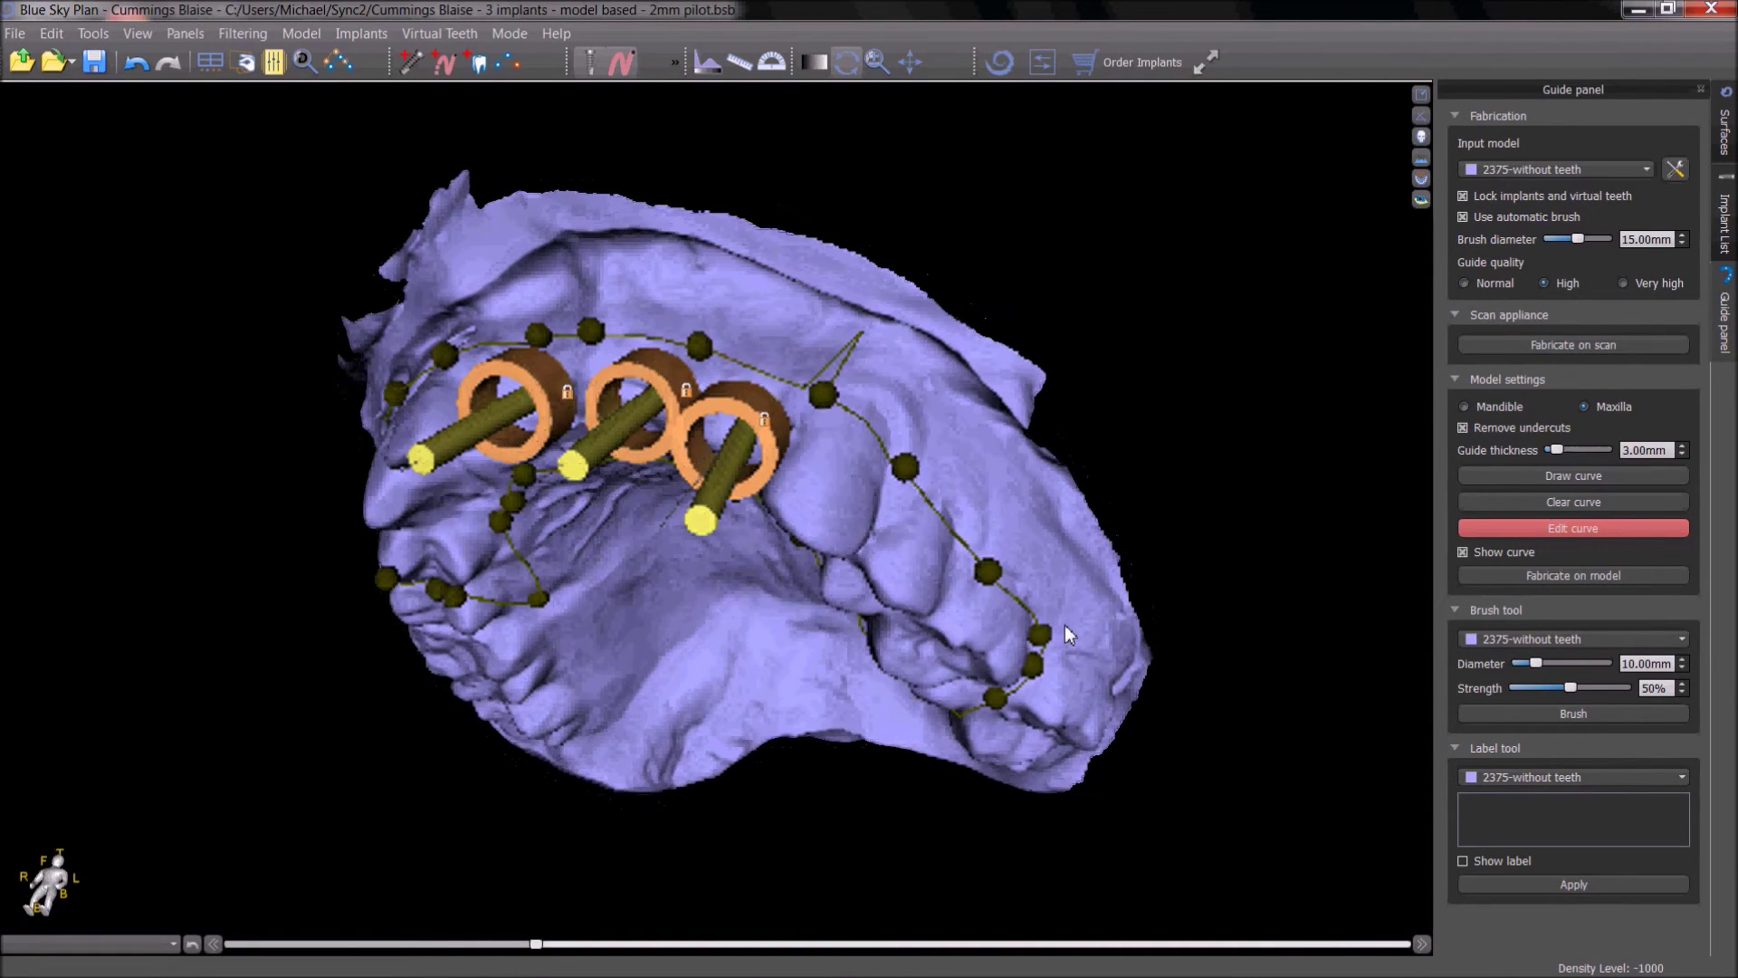
left_click(840, 409)
left_click_drag(858, 417, 1081, 420)
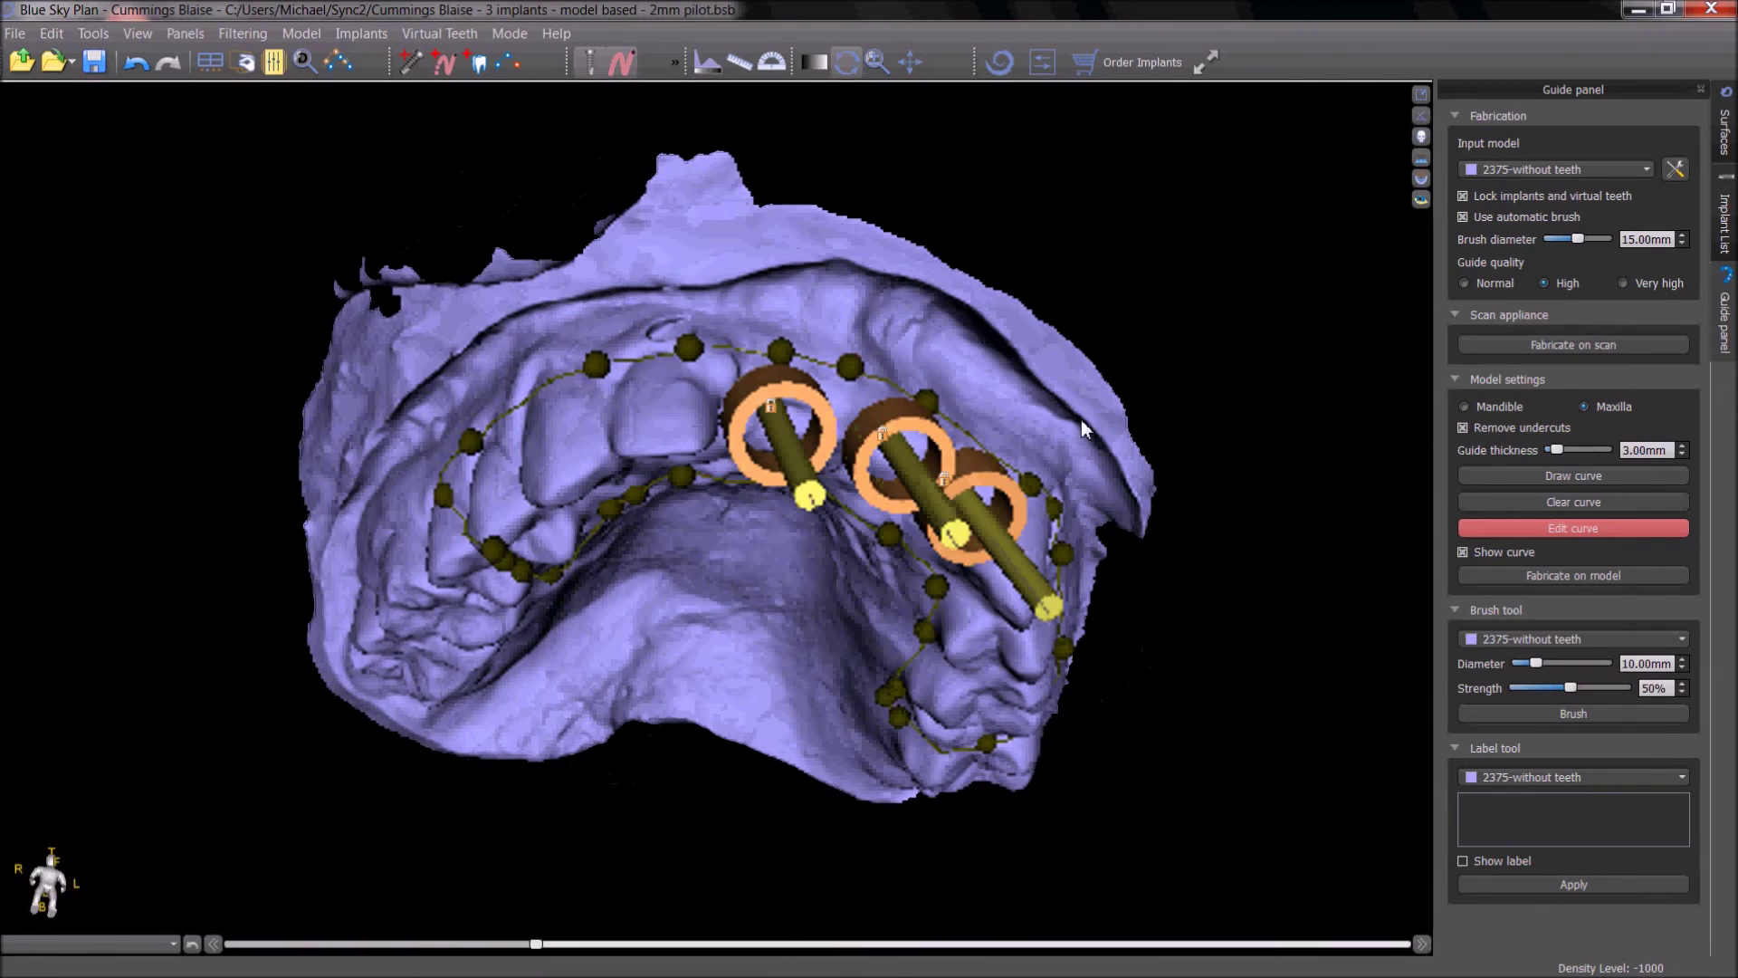
left_click_drag(480, 388, 744, 346)
- Refine the remaining outline points on the other side of the arch and fabricate the guide
left_click_drag(656, 506, 620, 494)
left_click_drag(567, 442, 611, 442)
left_click_drag(830, 647, 769, 219)
left_click_drag(593, 430, 625, 396)
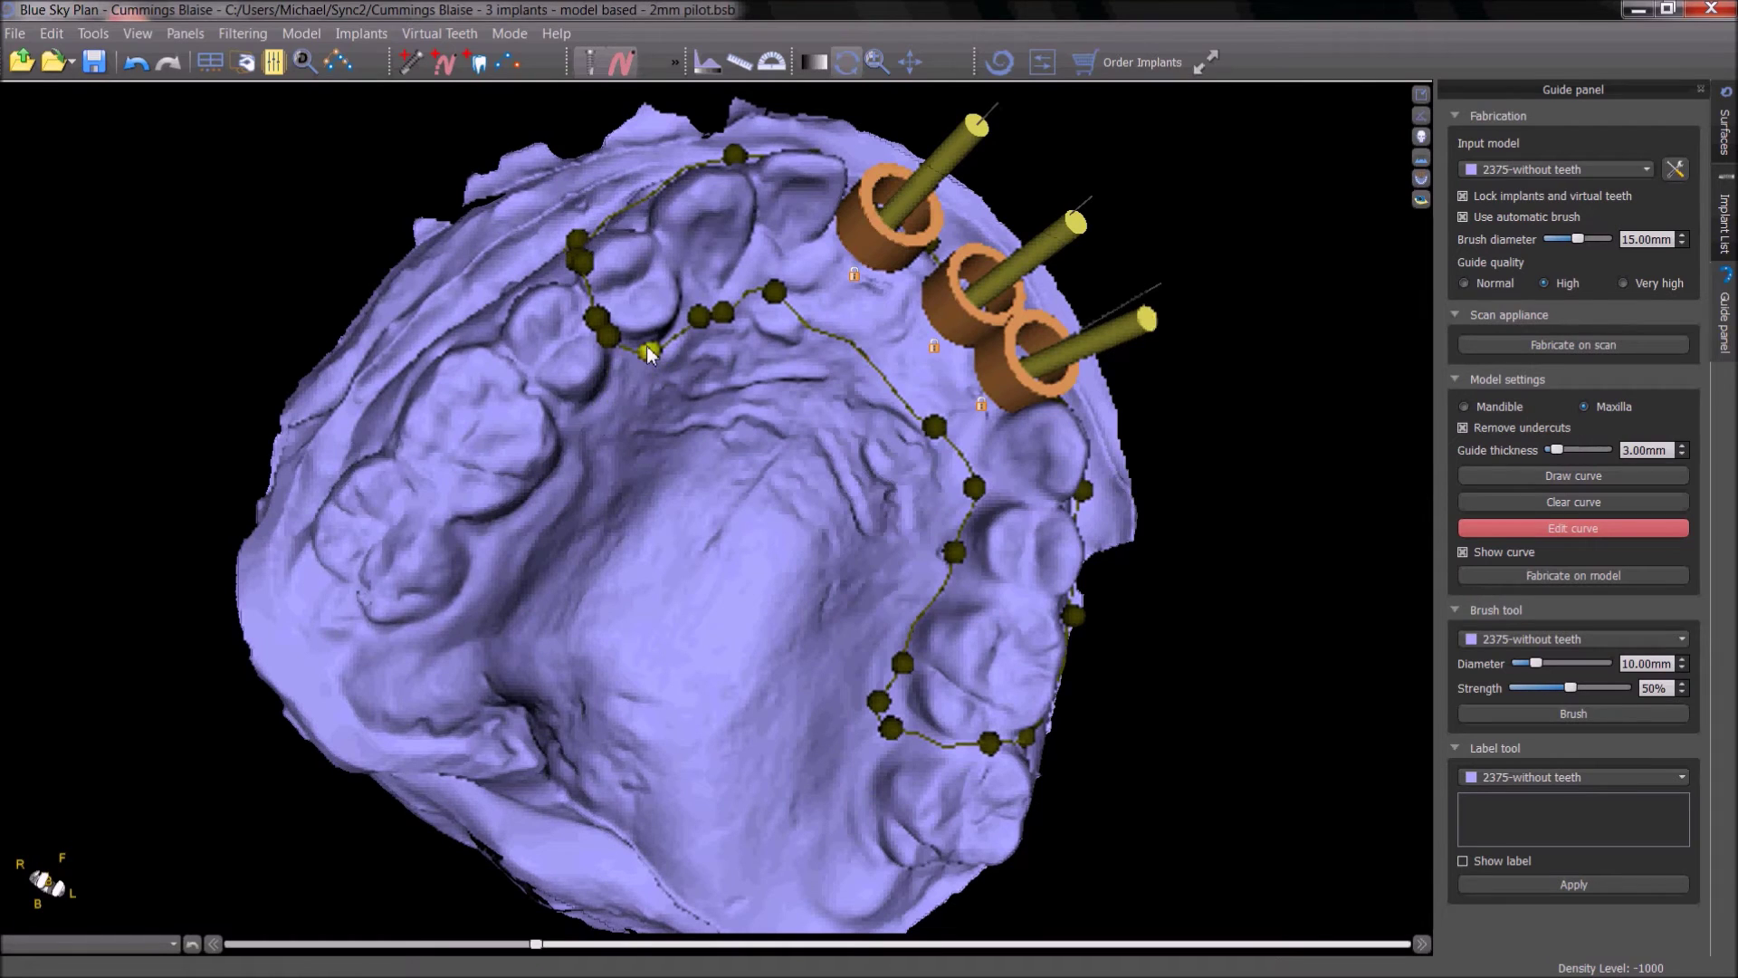
left_click_drag(775, 292, 841, 295)
left_click_drag(938, 423, 943, 391)
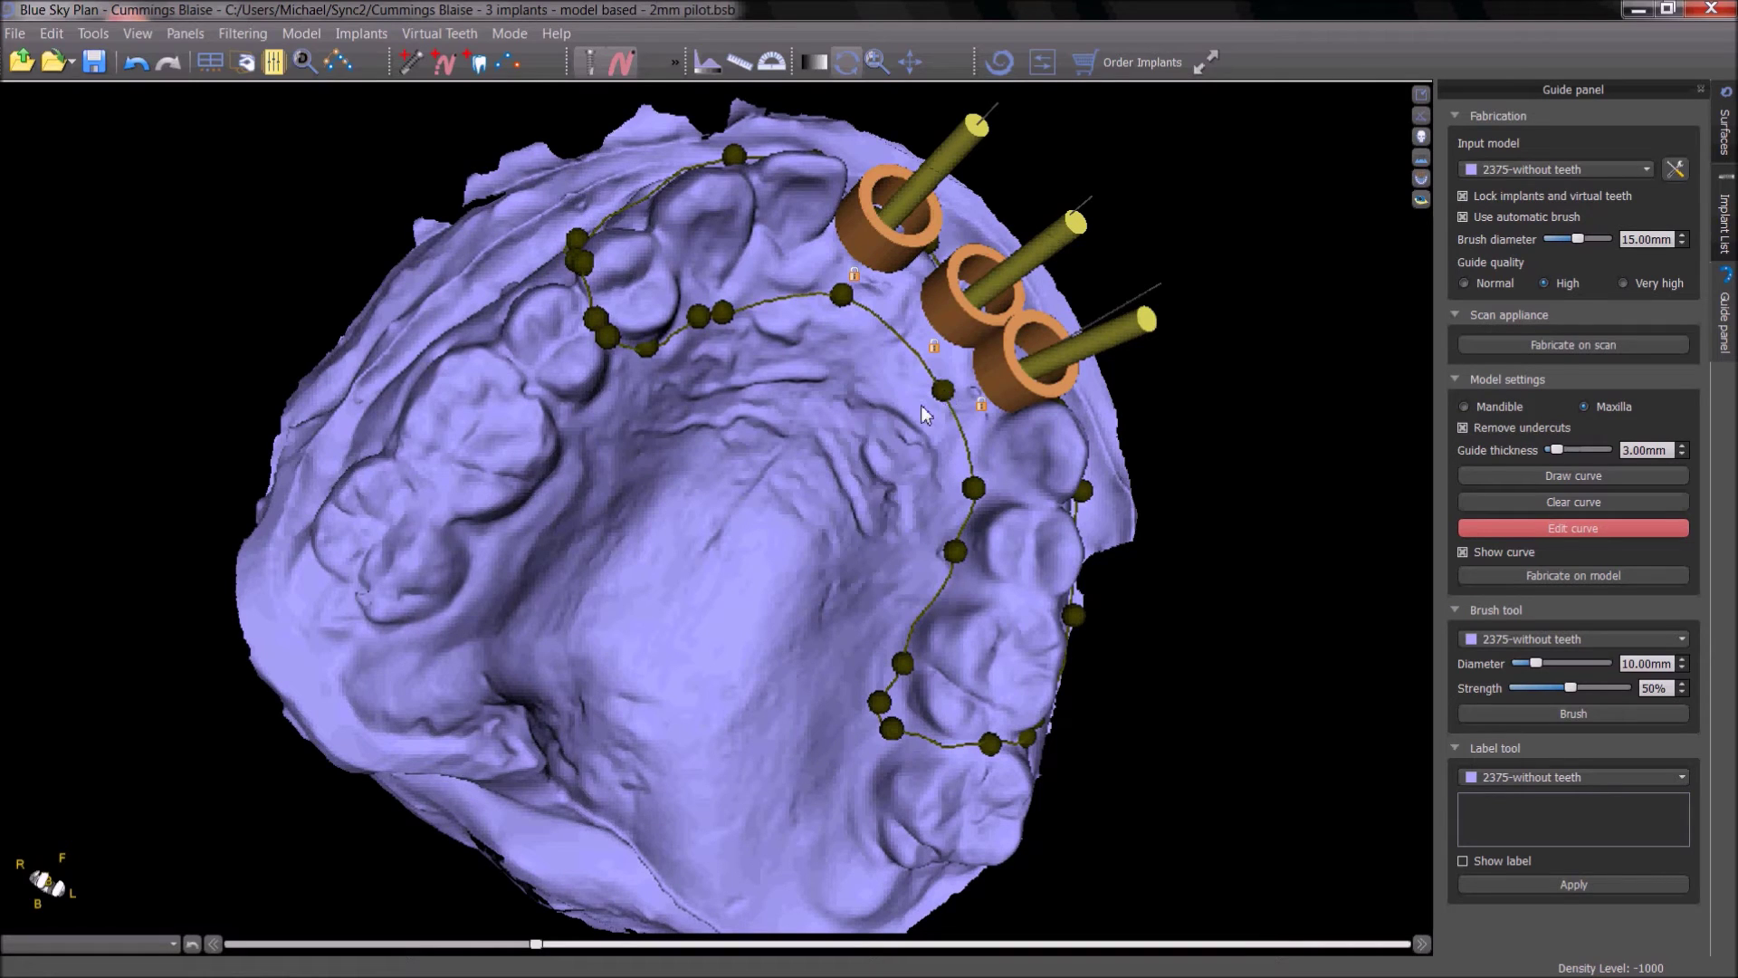
left_click_drag(738, 309, 749, 297)
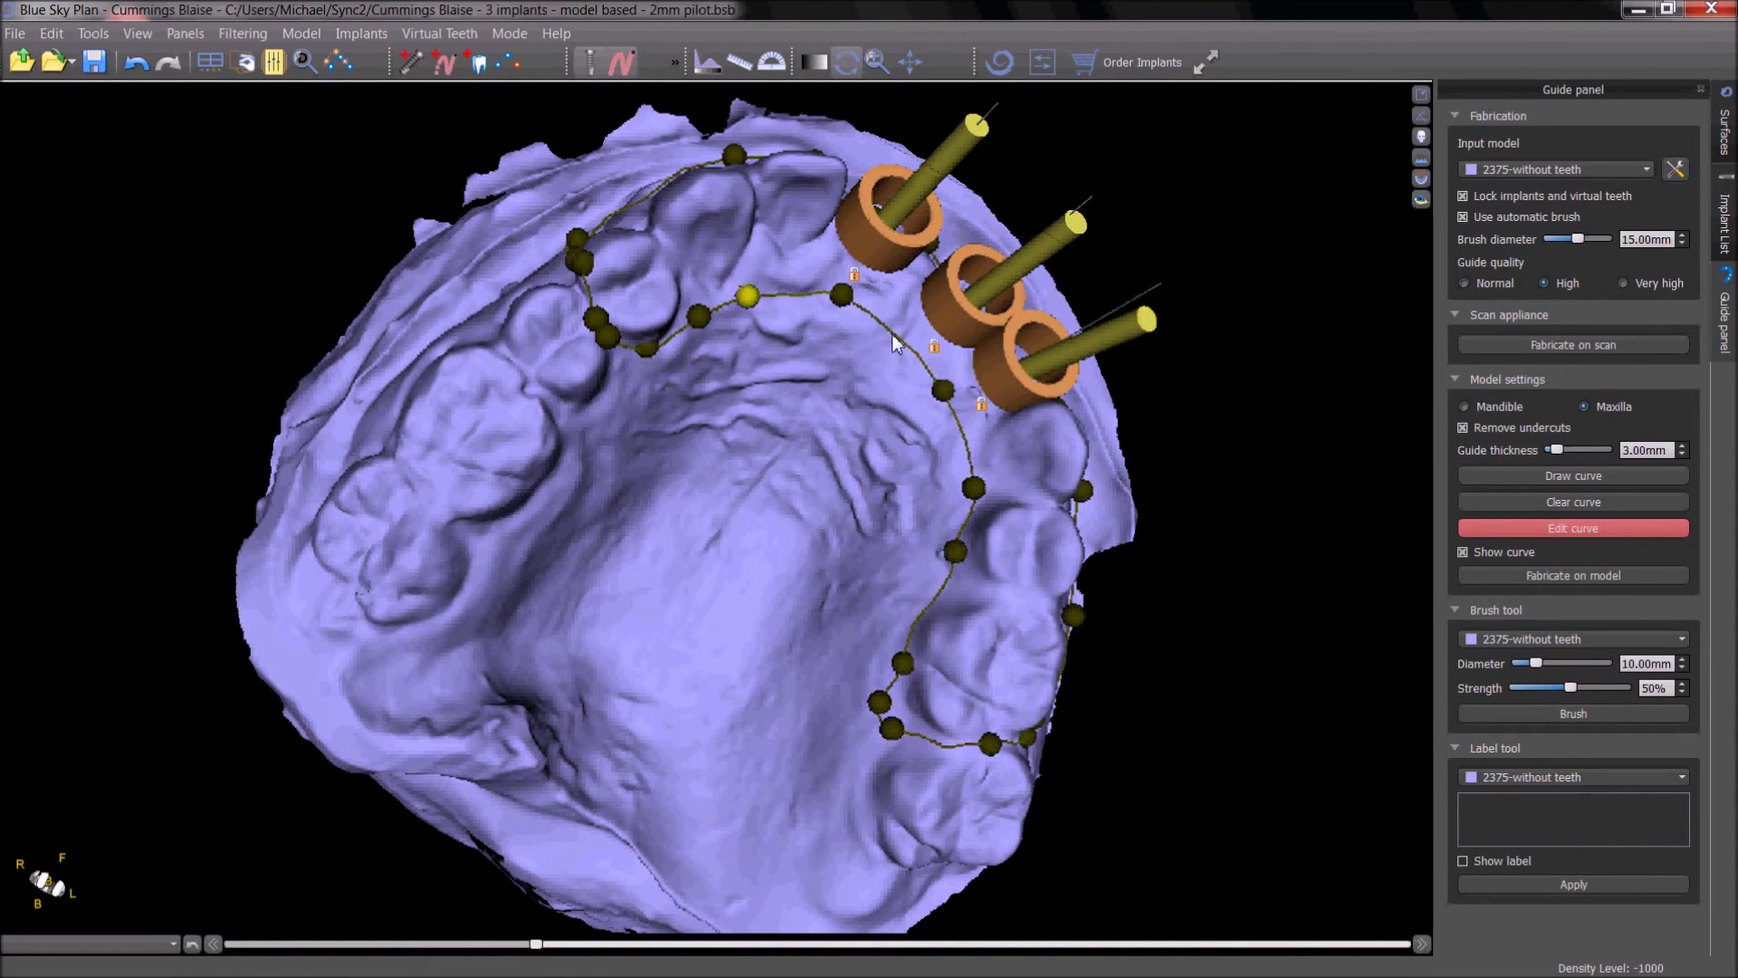
left_click(1585, 580)
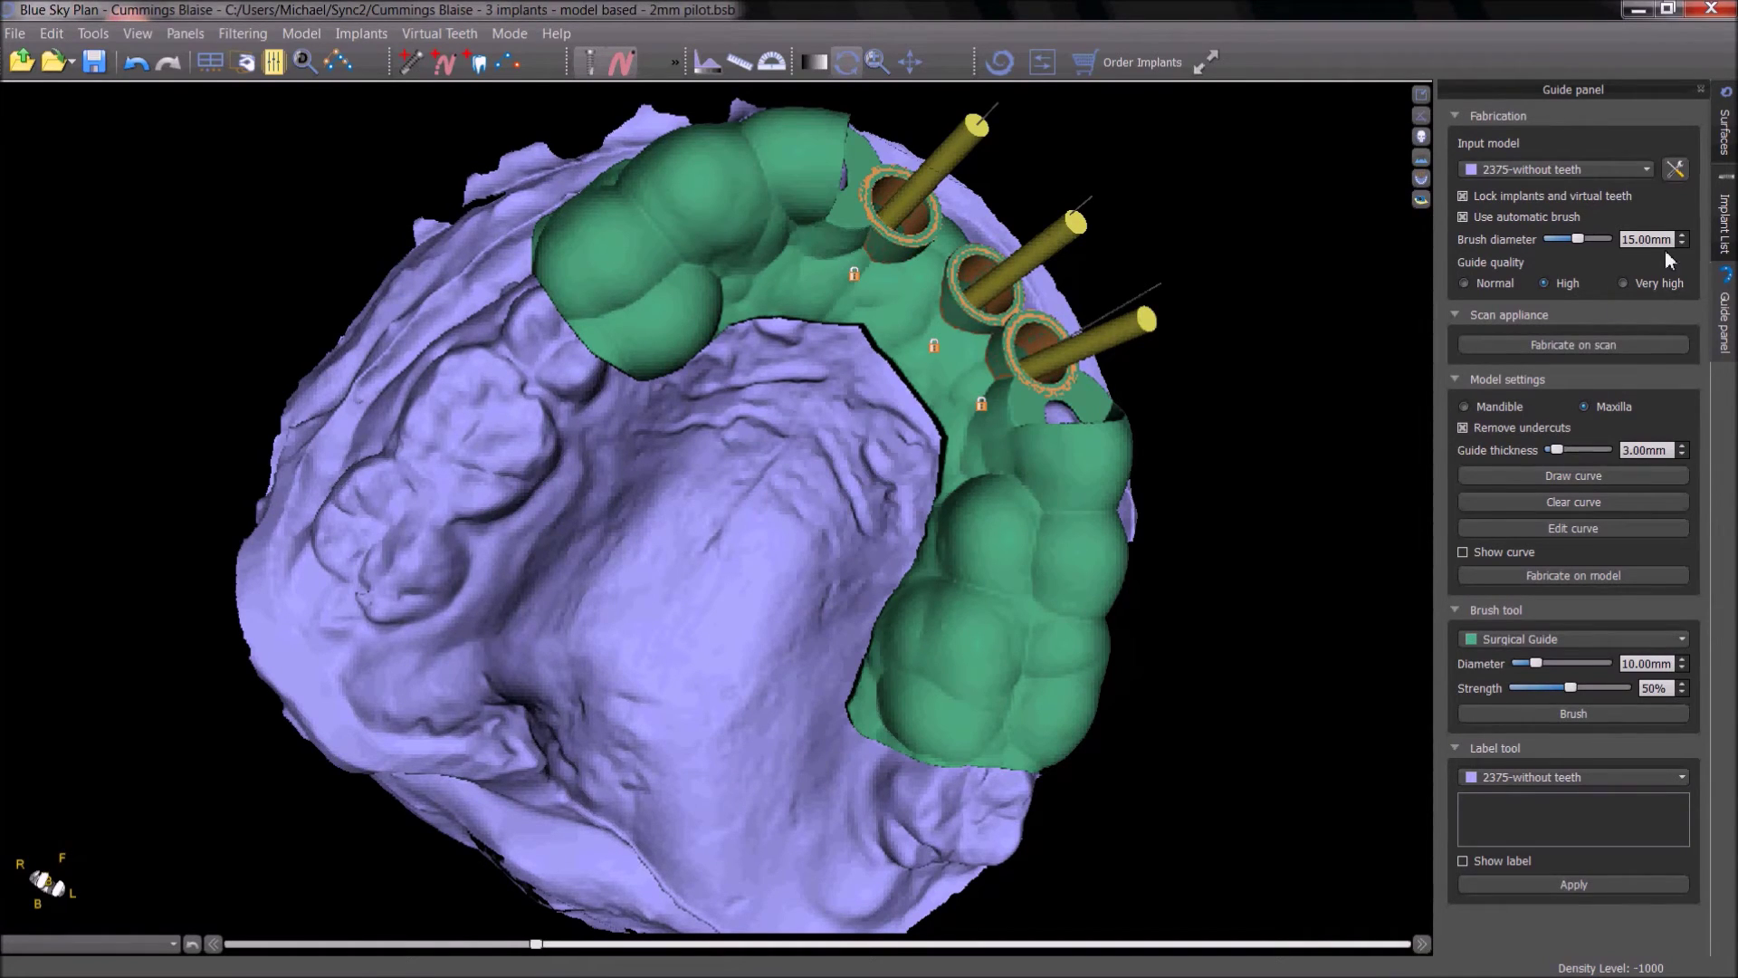
- Hide the 2375-without teeth surface so only the green guide remains visible
left_click(1726, 137)
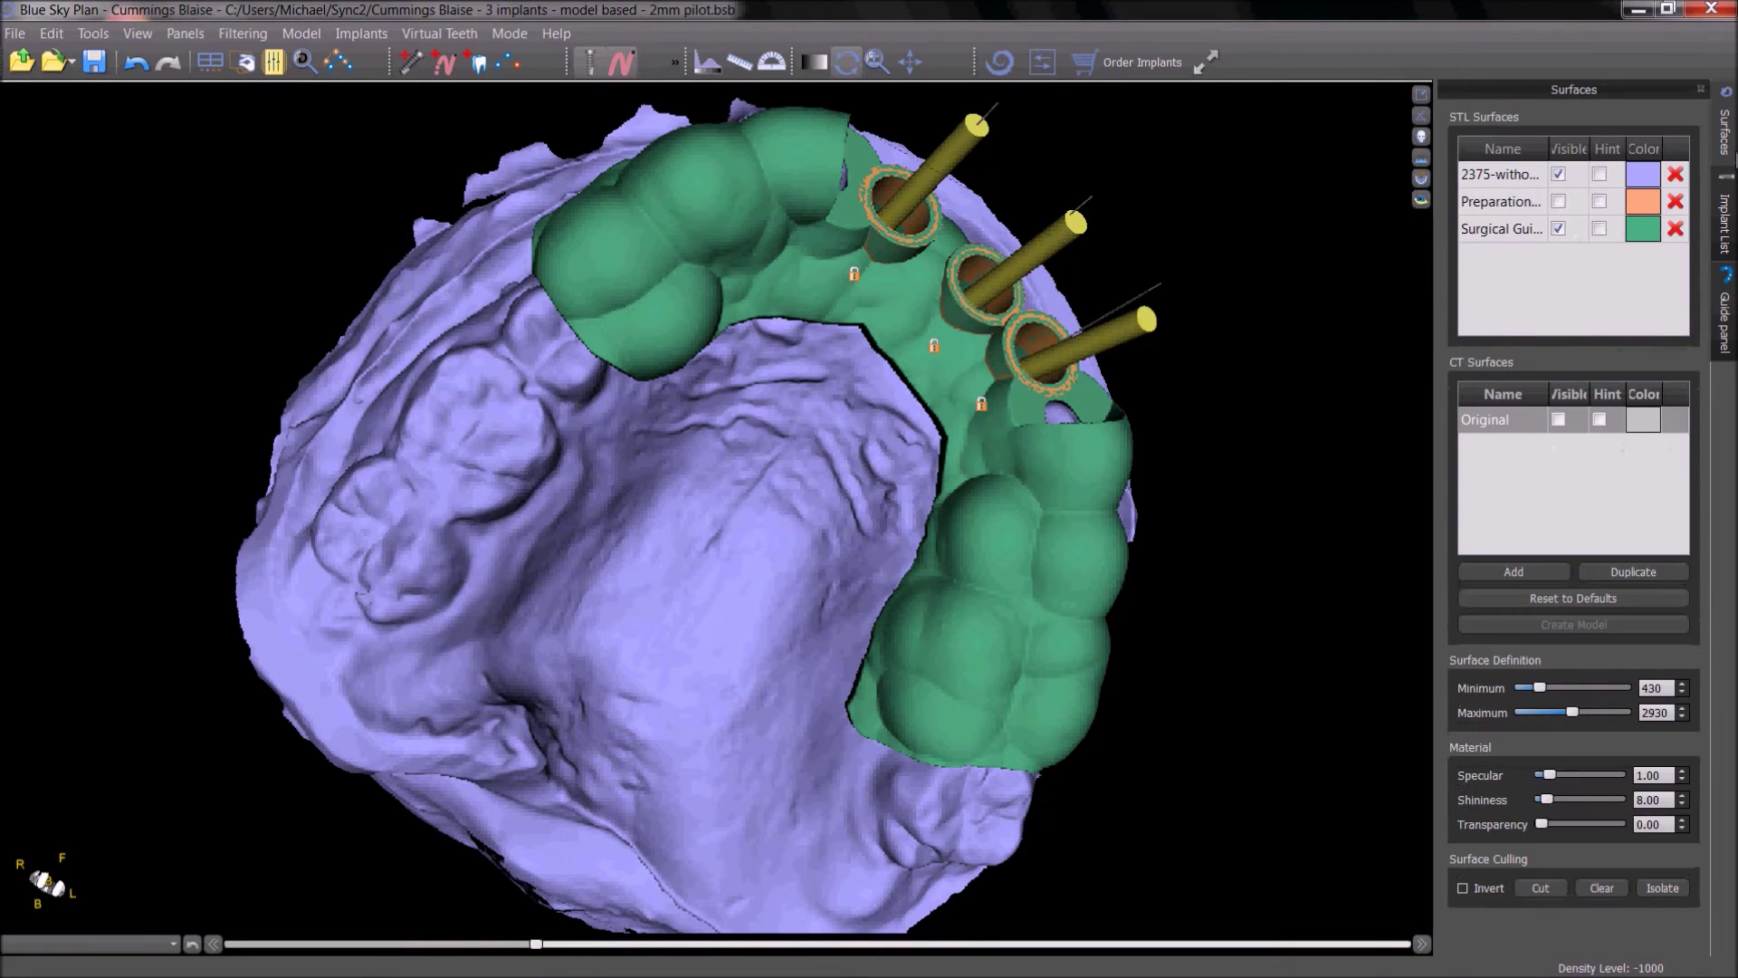
left_click(1560, 174)
left_click(1559, 176)
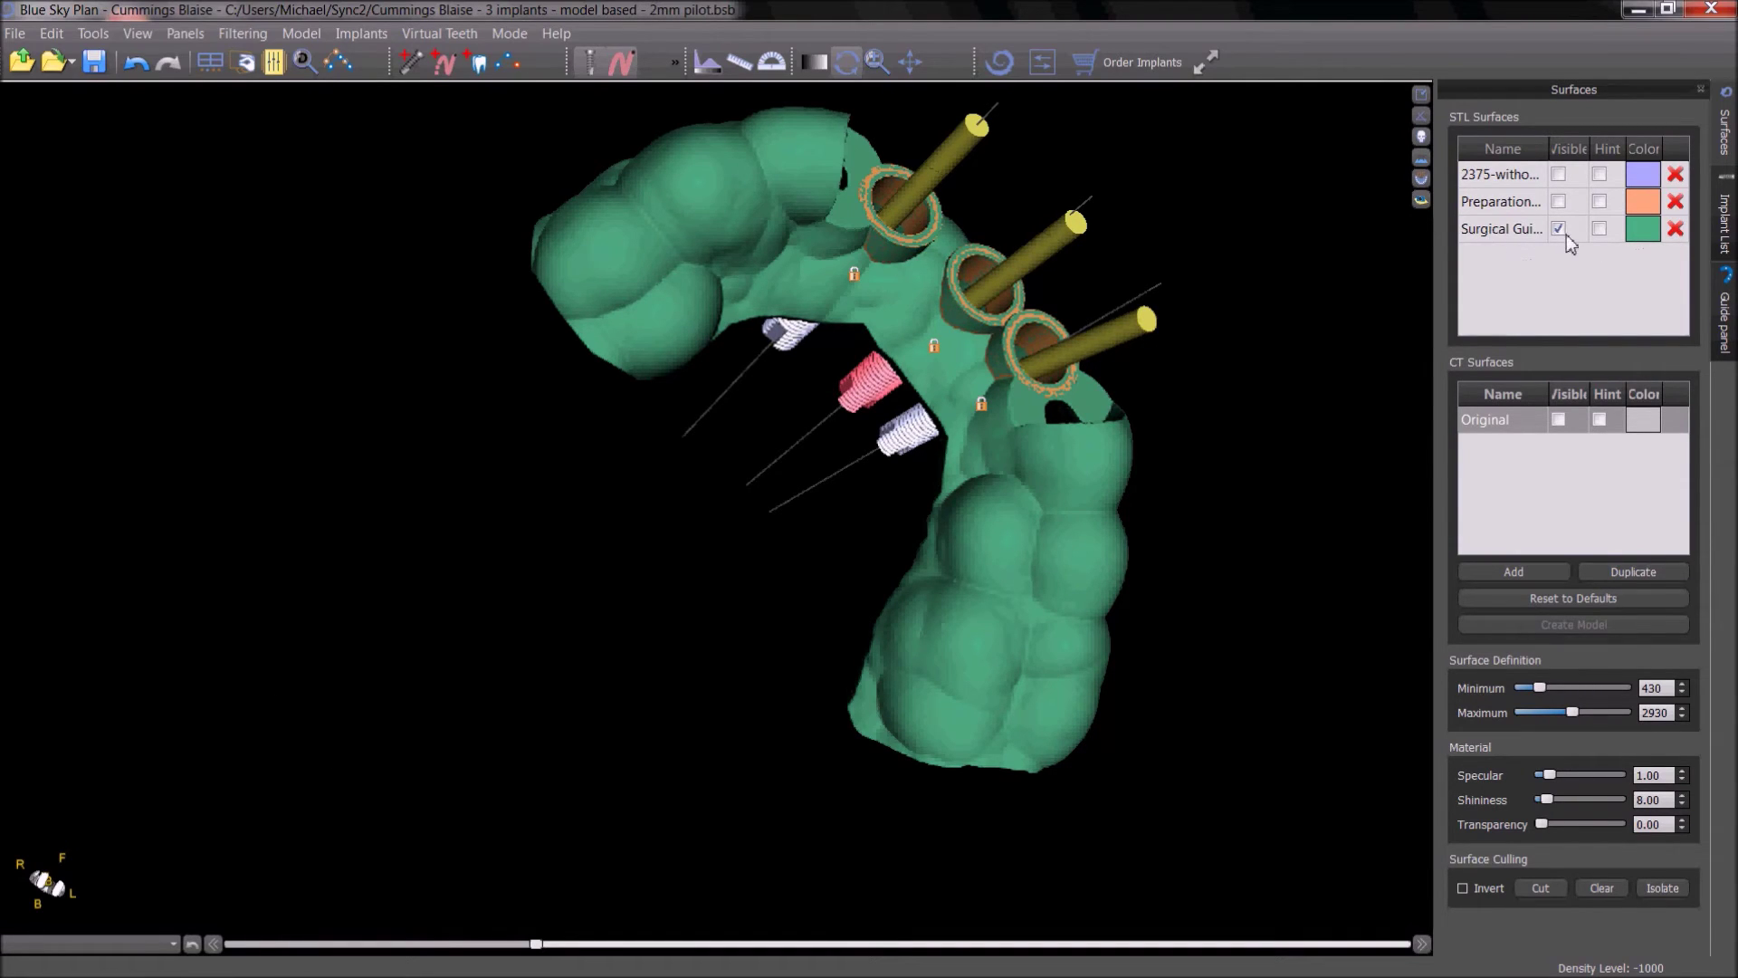
- Hide the tubes, implants and pins of all three implants, unlock them, and inspect the holes
left_click(1725, 224)
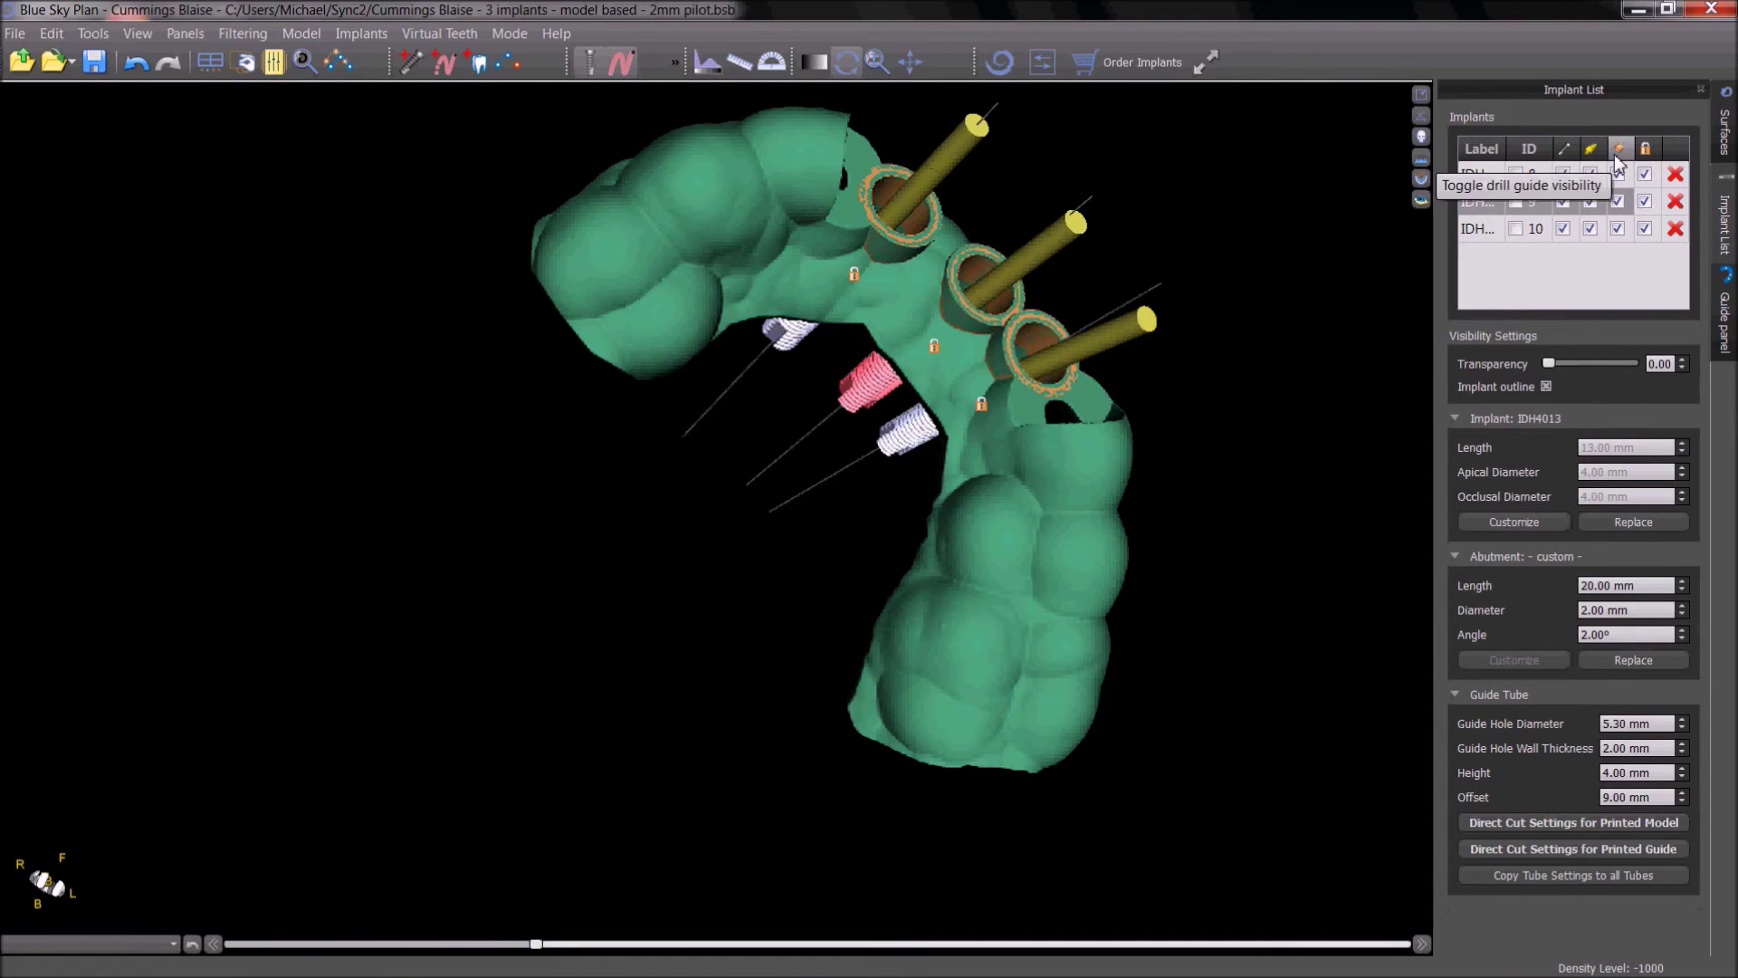
left_click(1615, 157)
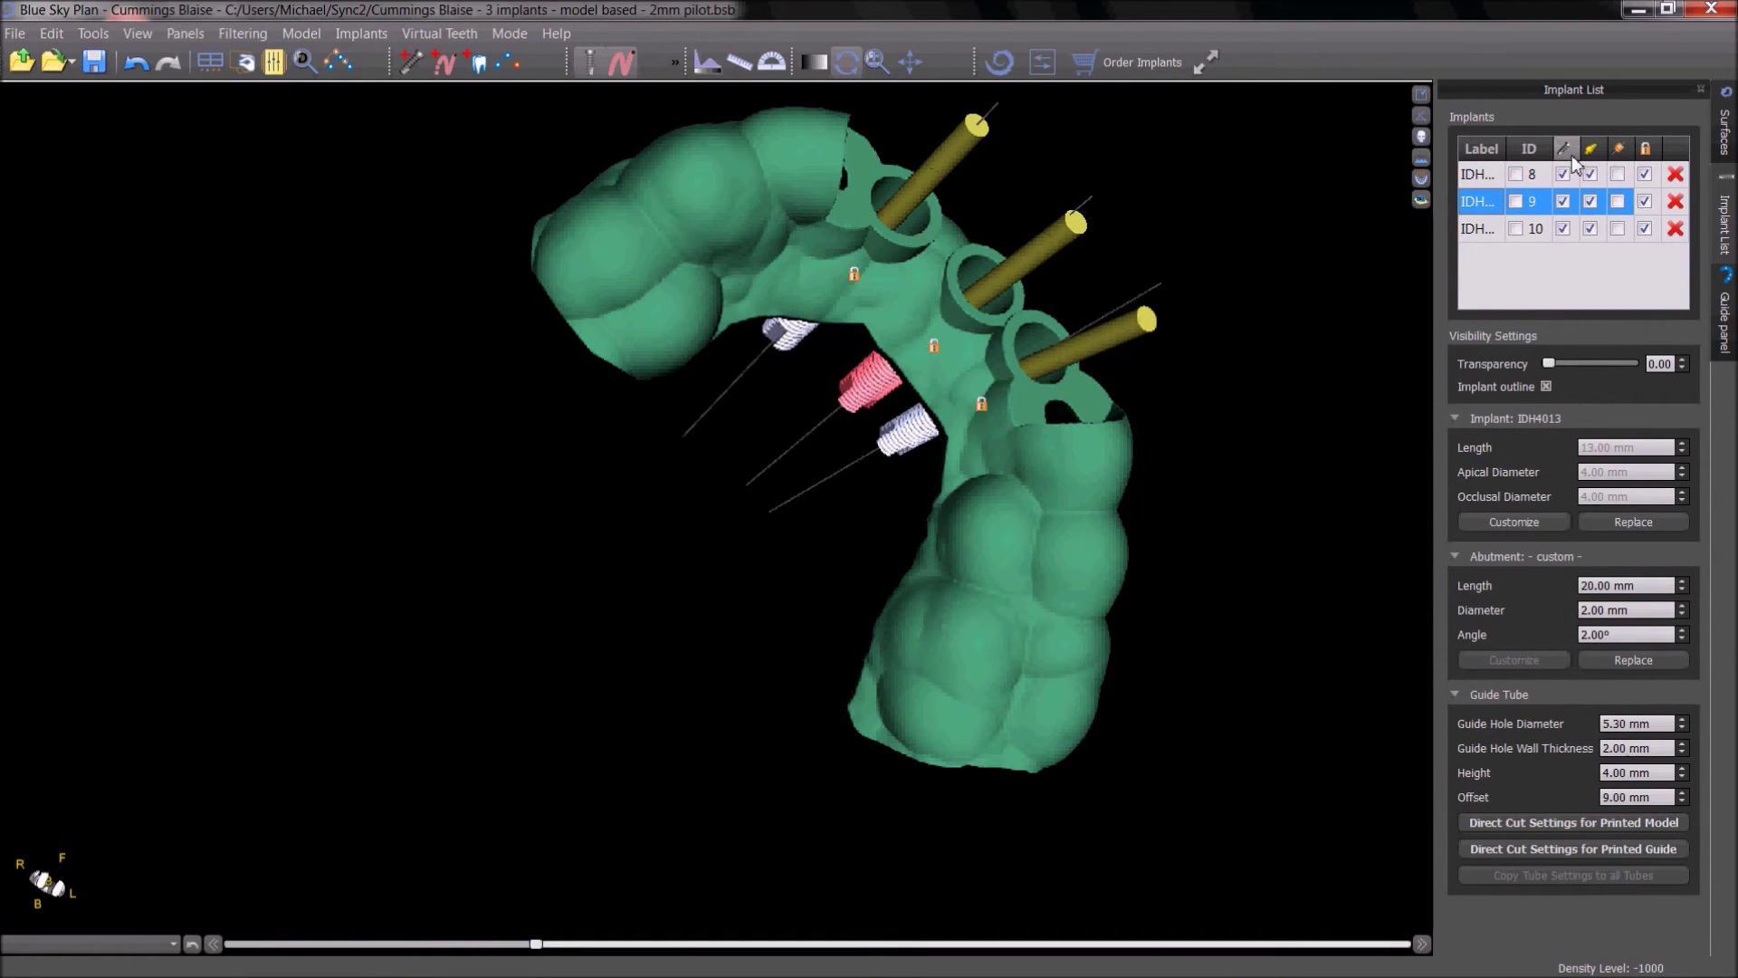
left_click(1570, 155)
left_click(1593, 151)
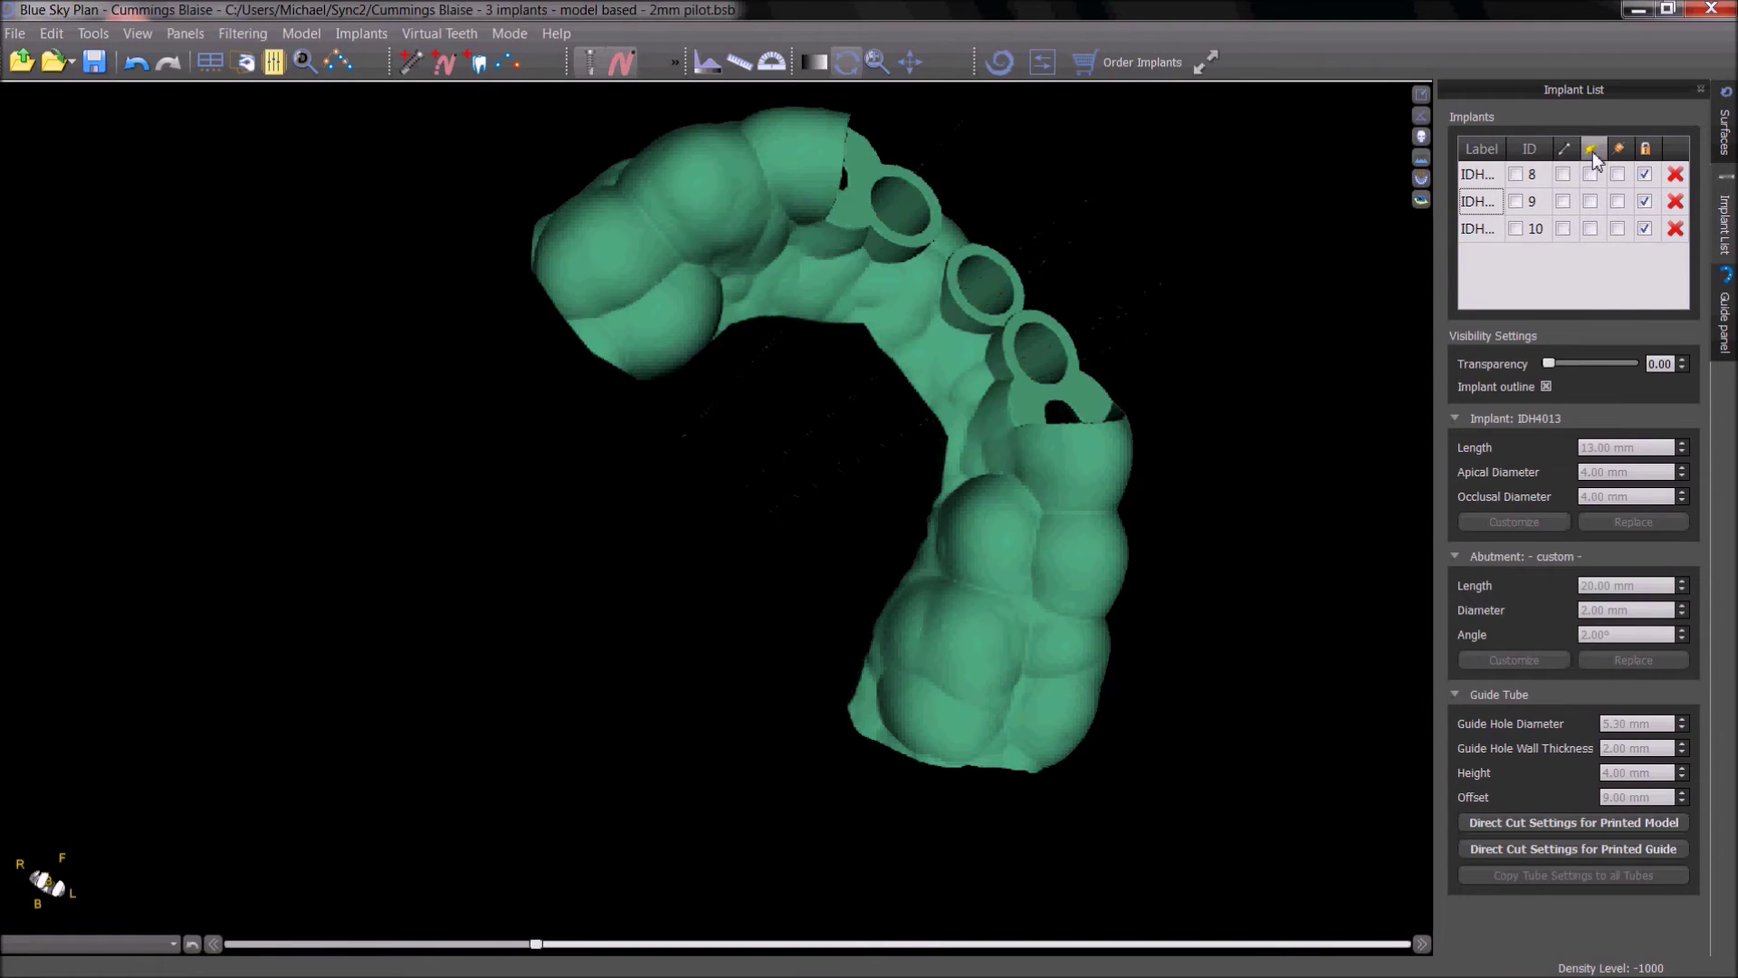
left_click(1659, 153)
left_click_drag(1168, 525, 1015, 628)
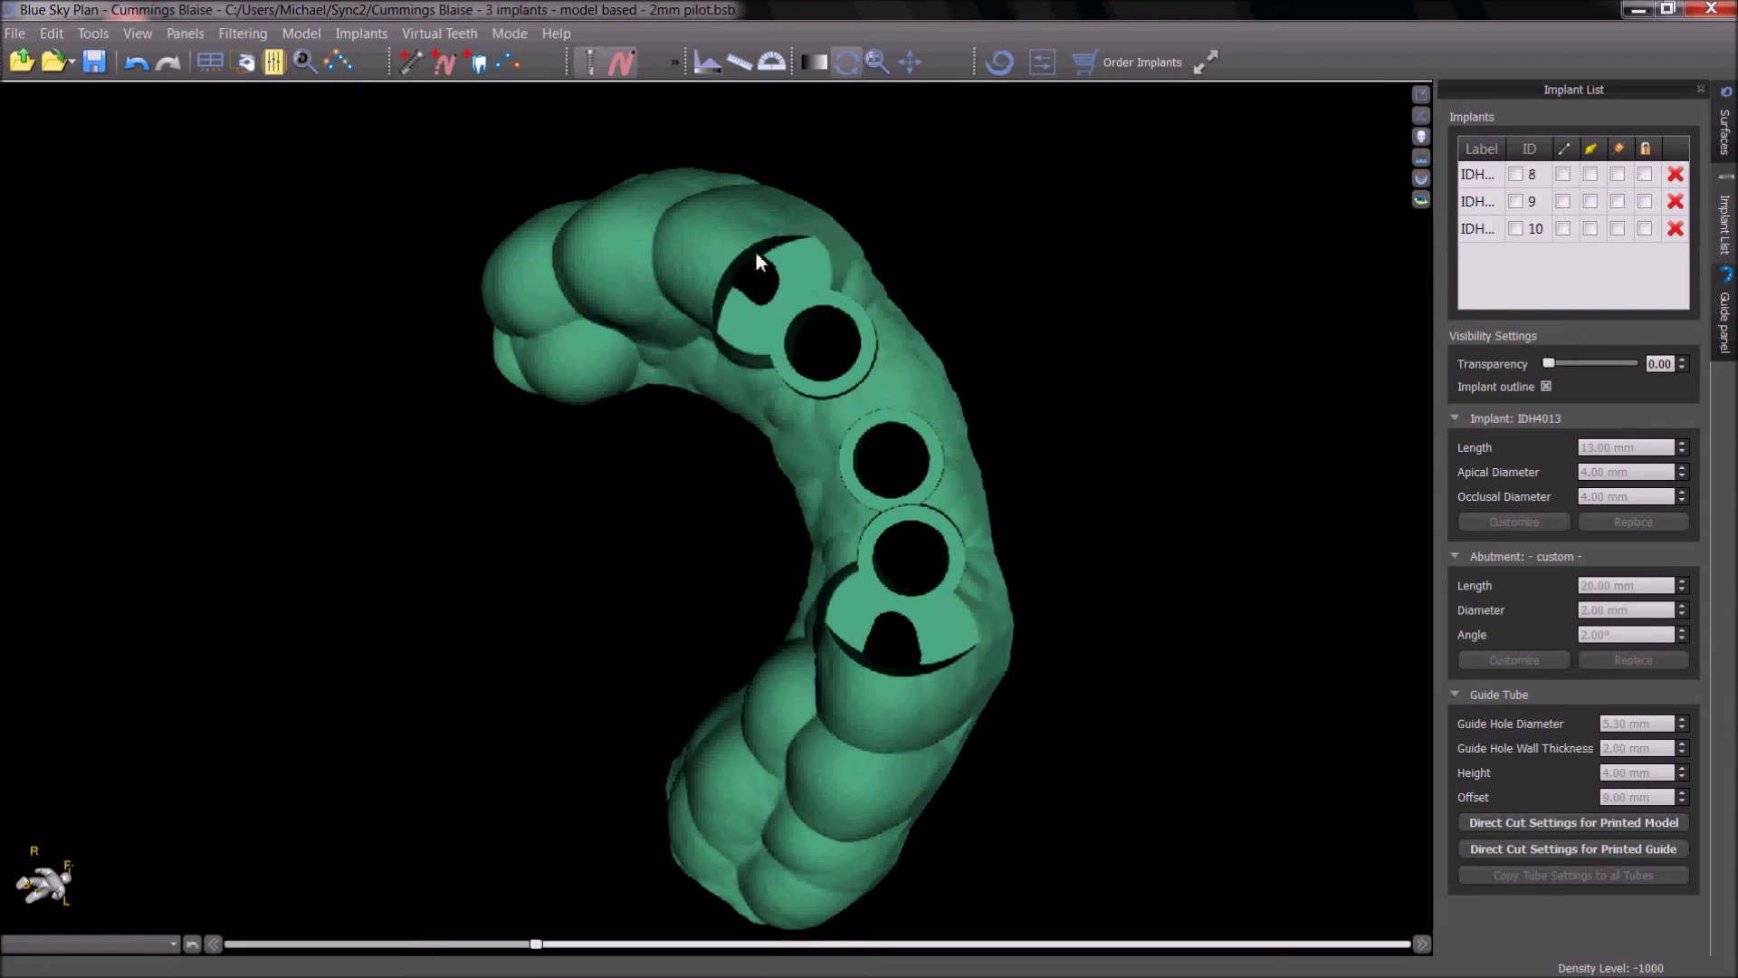
left_click_drag(735, 338, 892, 383)
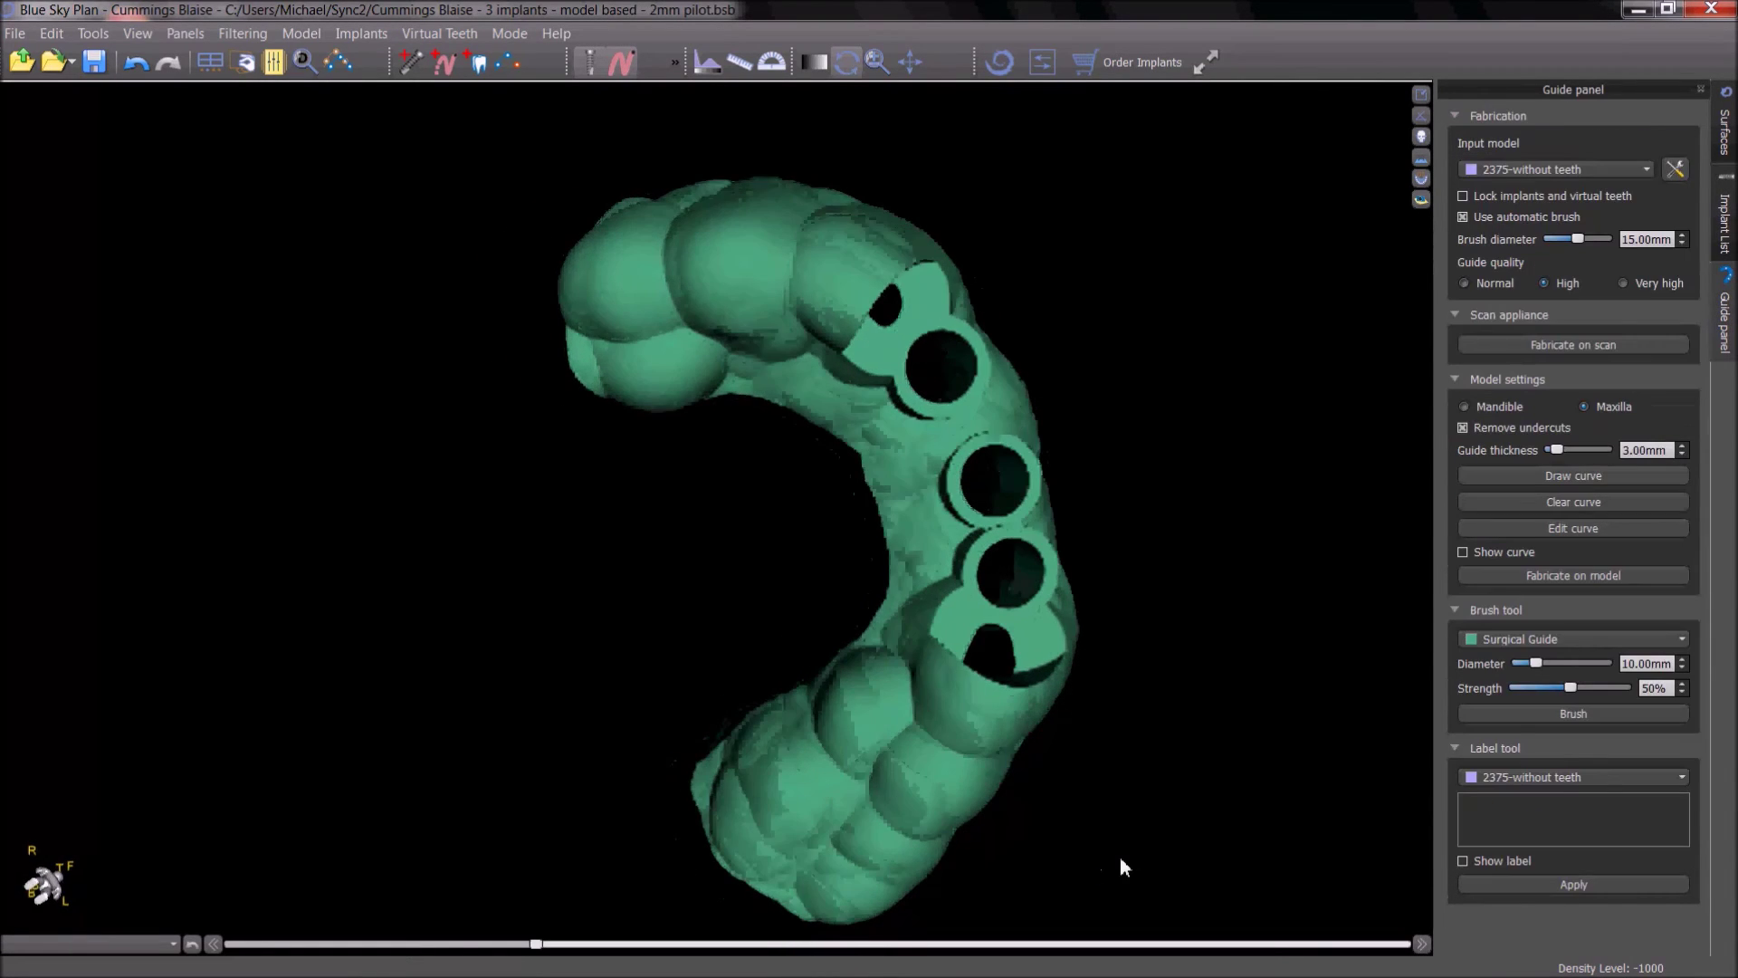
- Switch on the brush for the Surgical Guide surface
mouse_move(1092, 876)
left_mouse_down()
mouse_move(1032, 876)
mouse_move(1144, 869)
mouse_move(1358, 738)
left_mouse_up()
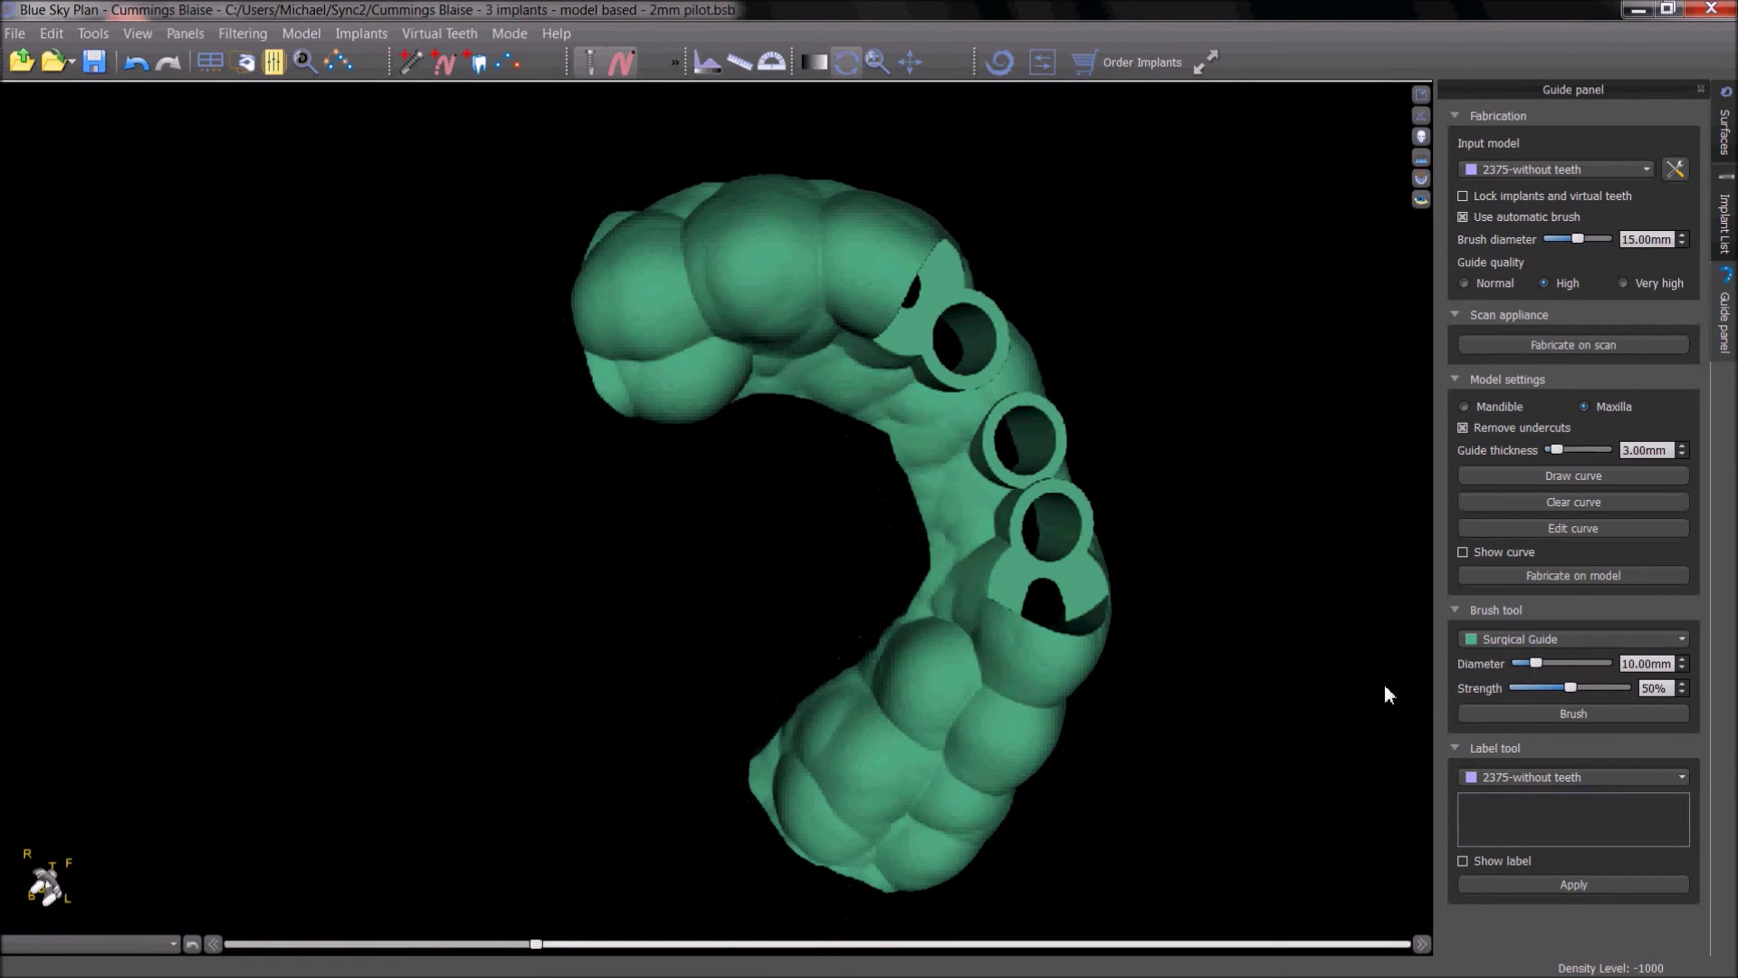
mouse_move(1009, 802)
left_mouse_down()
mouse_move(1041, 802)
mouse_move(1038, 735)
left_mouse_up()
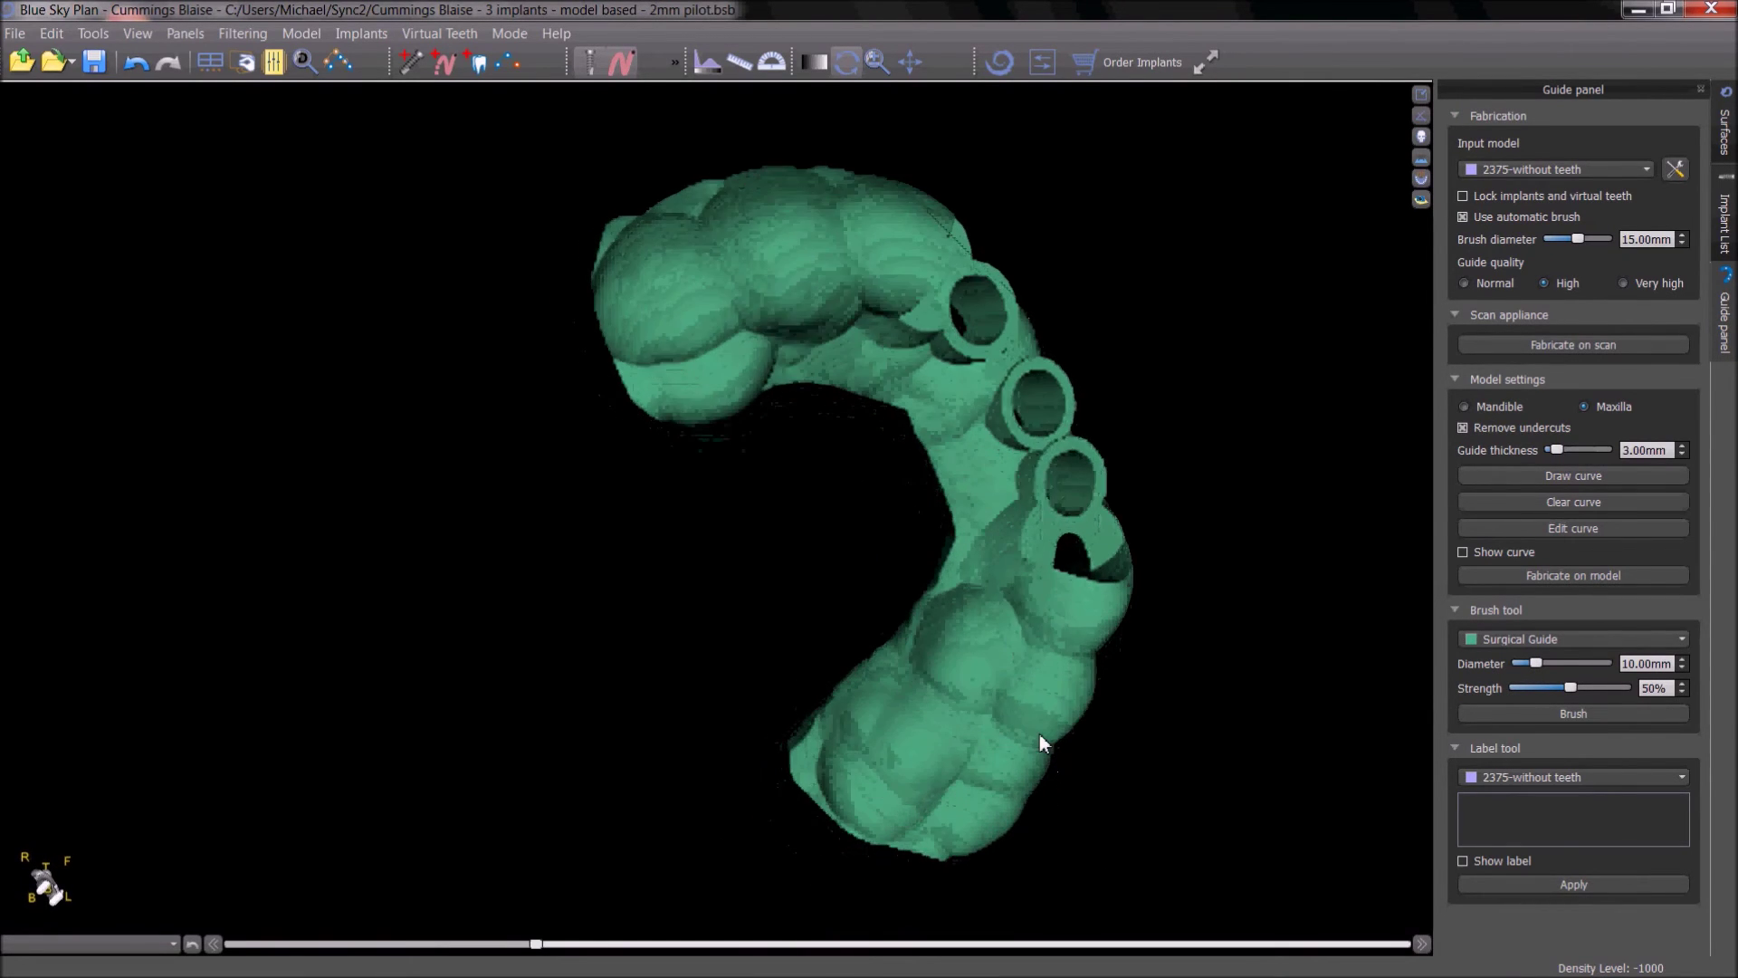
left_click(1566, 713)
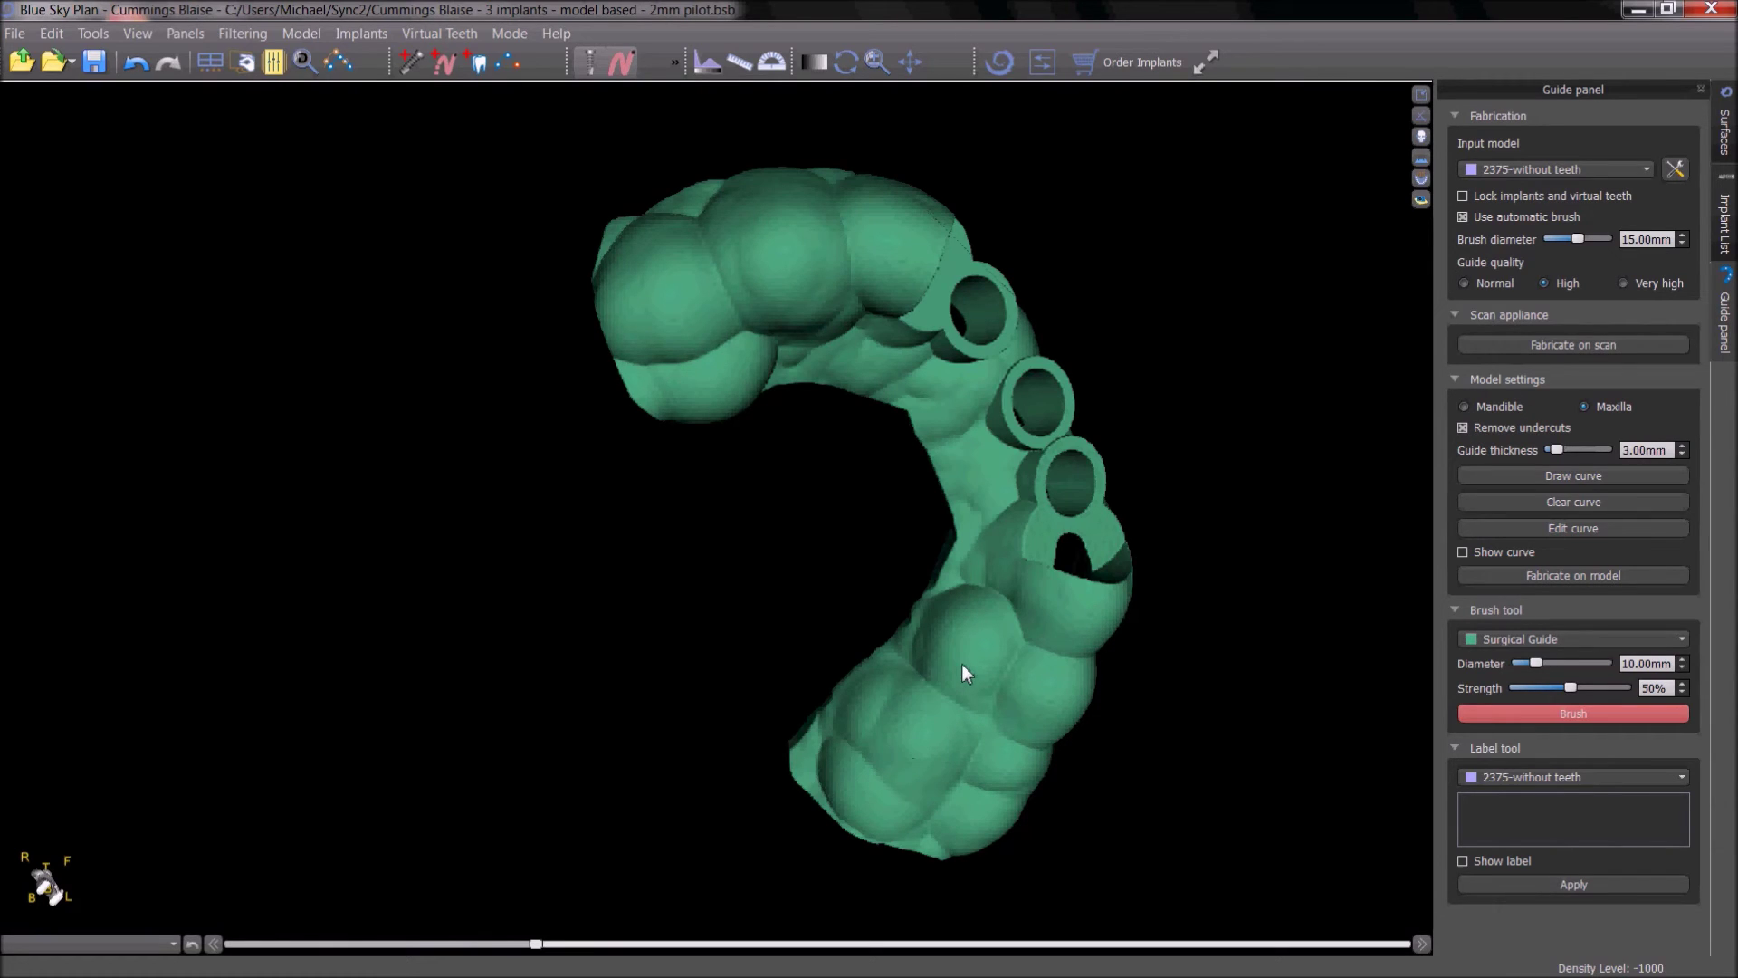
right_click_drag(936, 670, 901, 786)
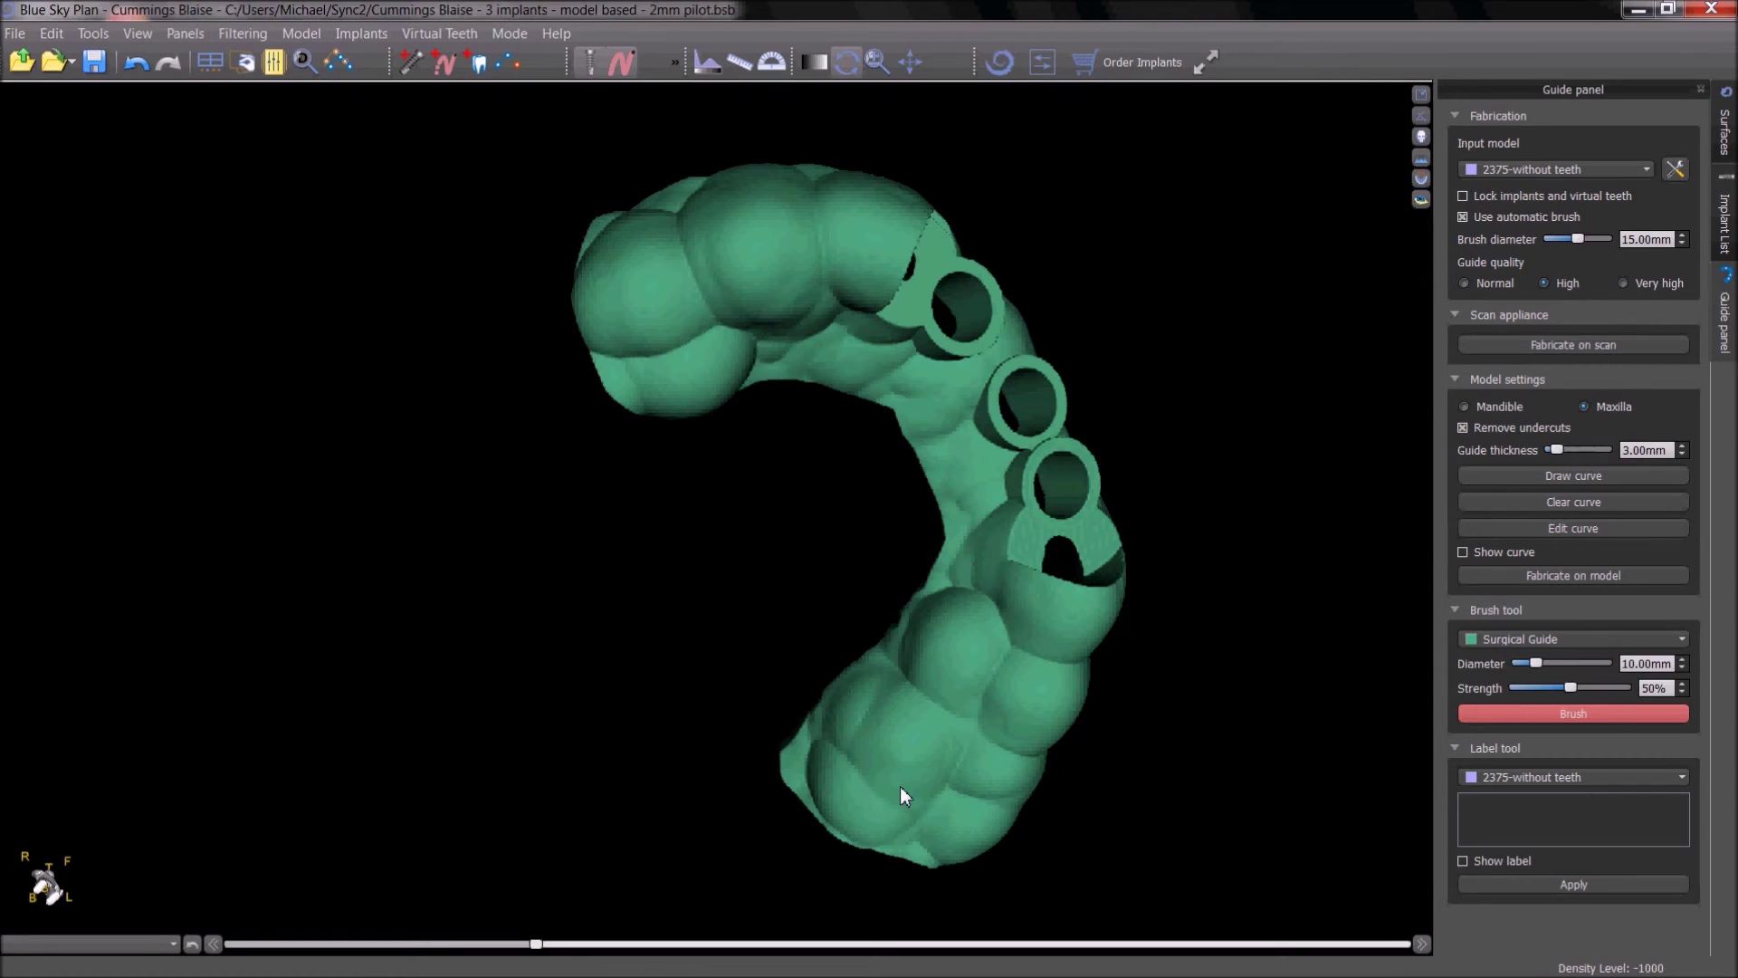
right_click_drag(903, 796, 933, 794)
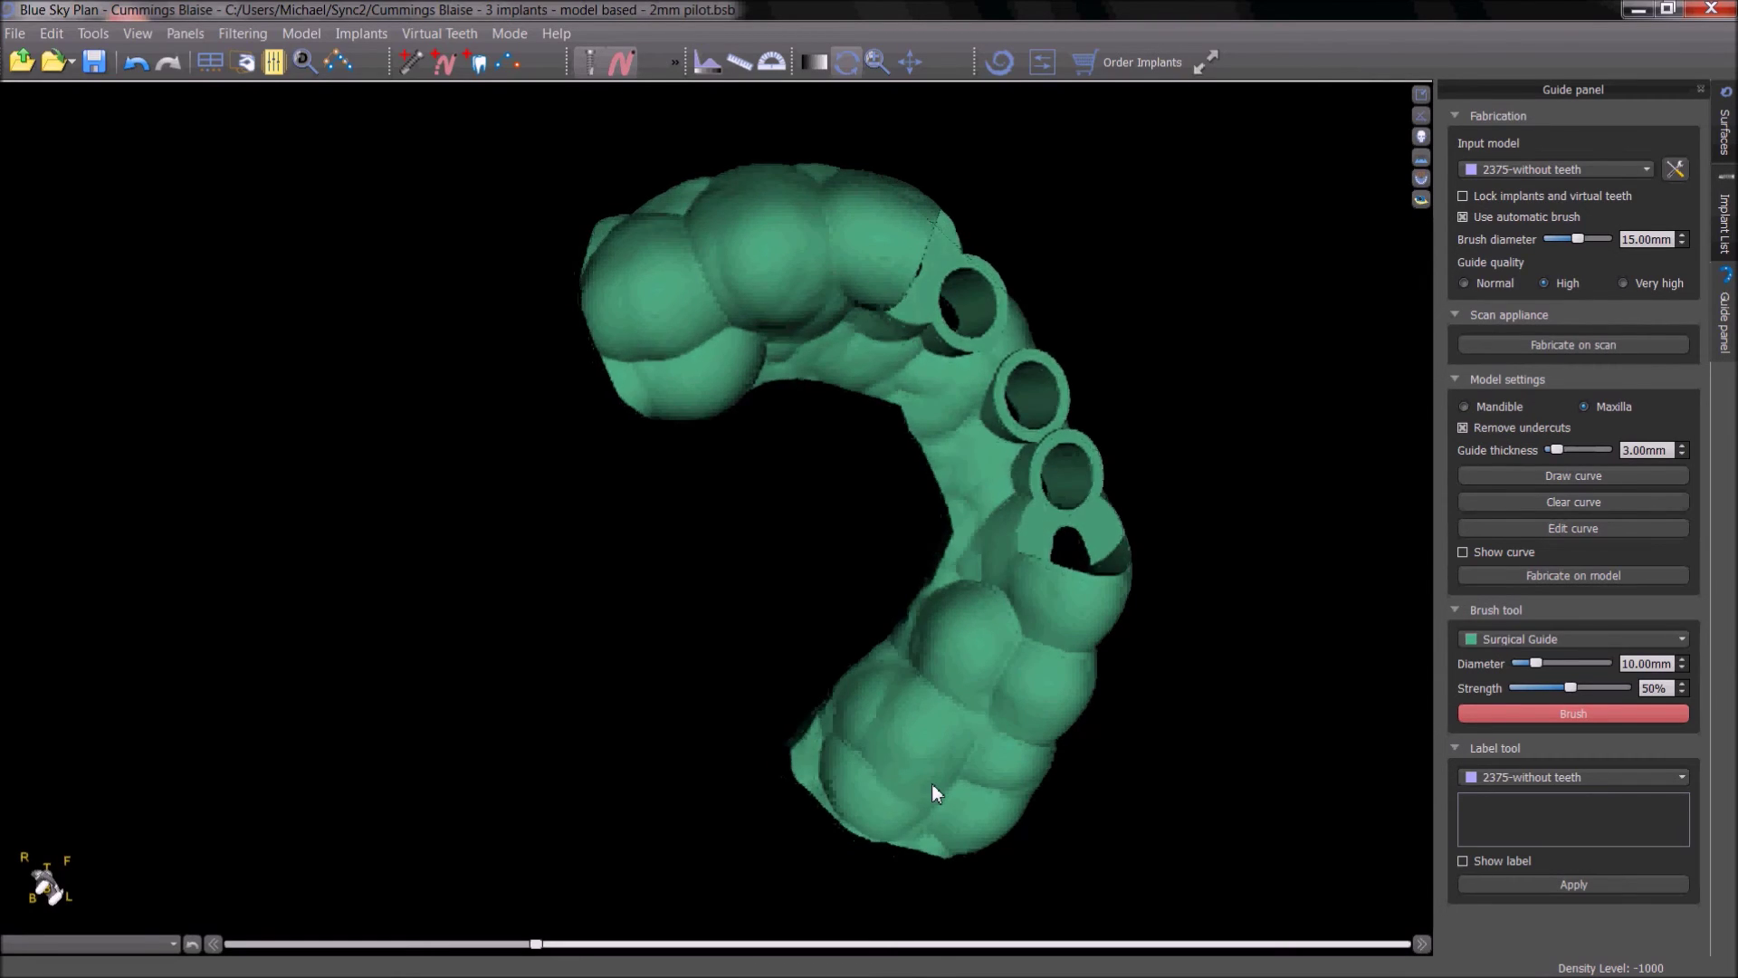
- Set the label target to Surgical Guide with the text 'test'
left_click(1510, 776)
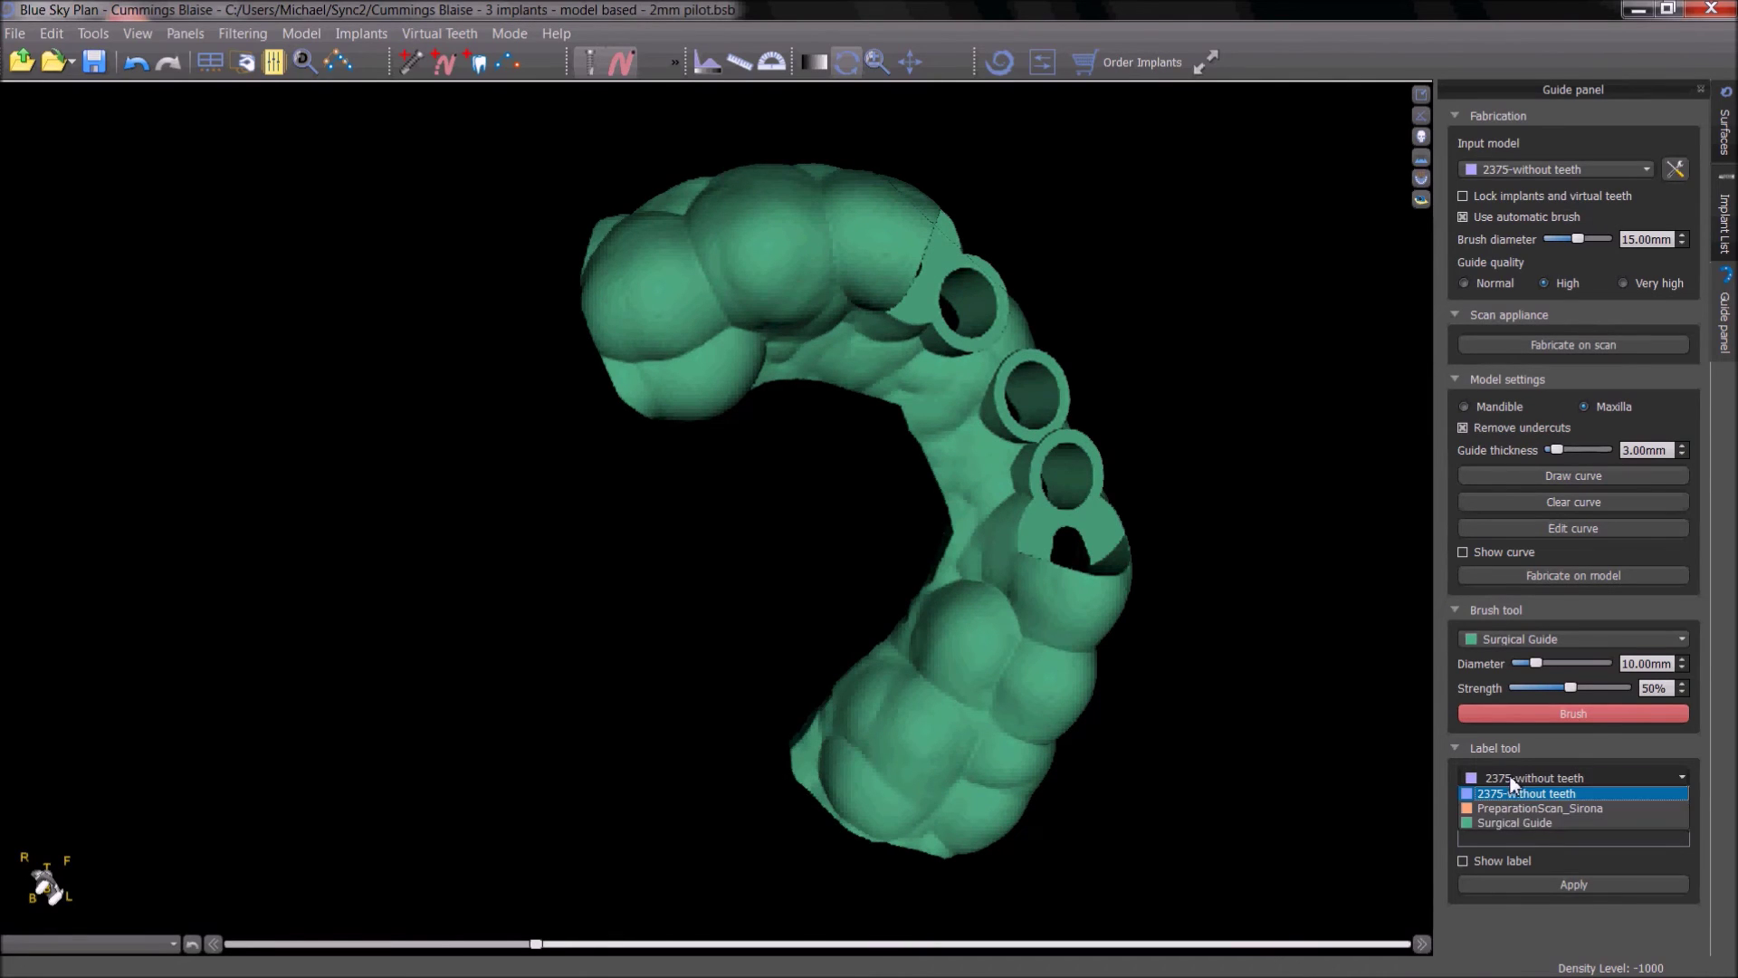
left_click(1509, 819)
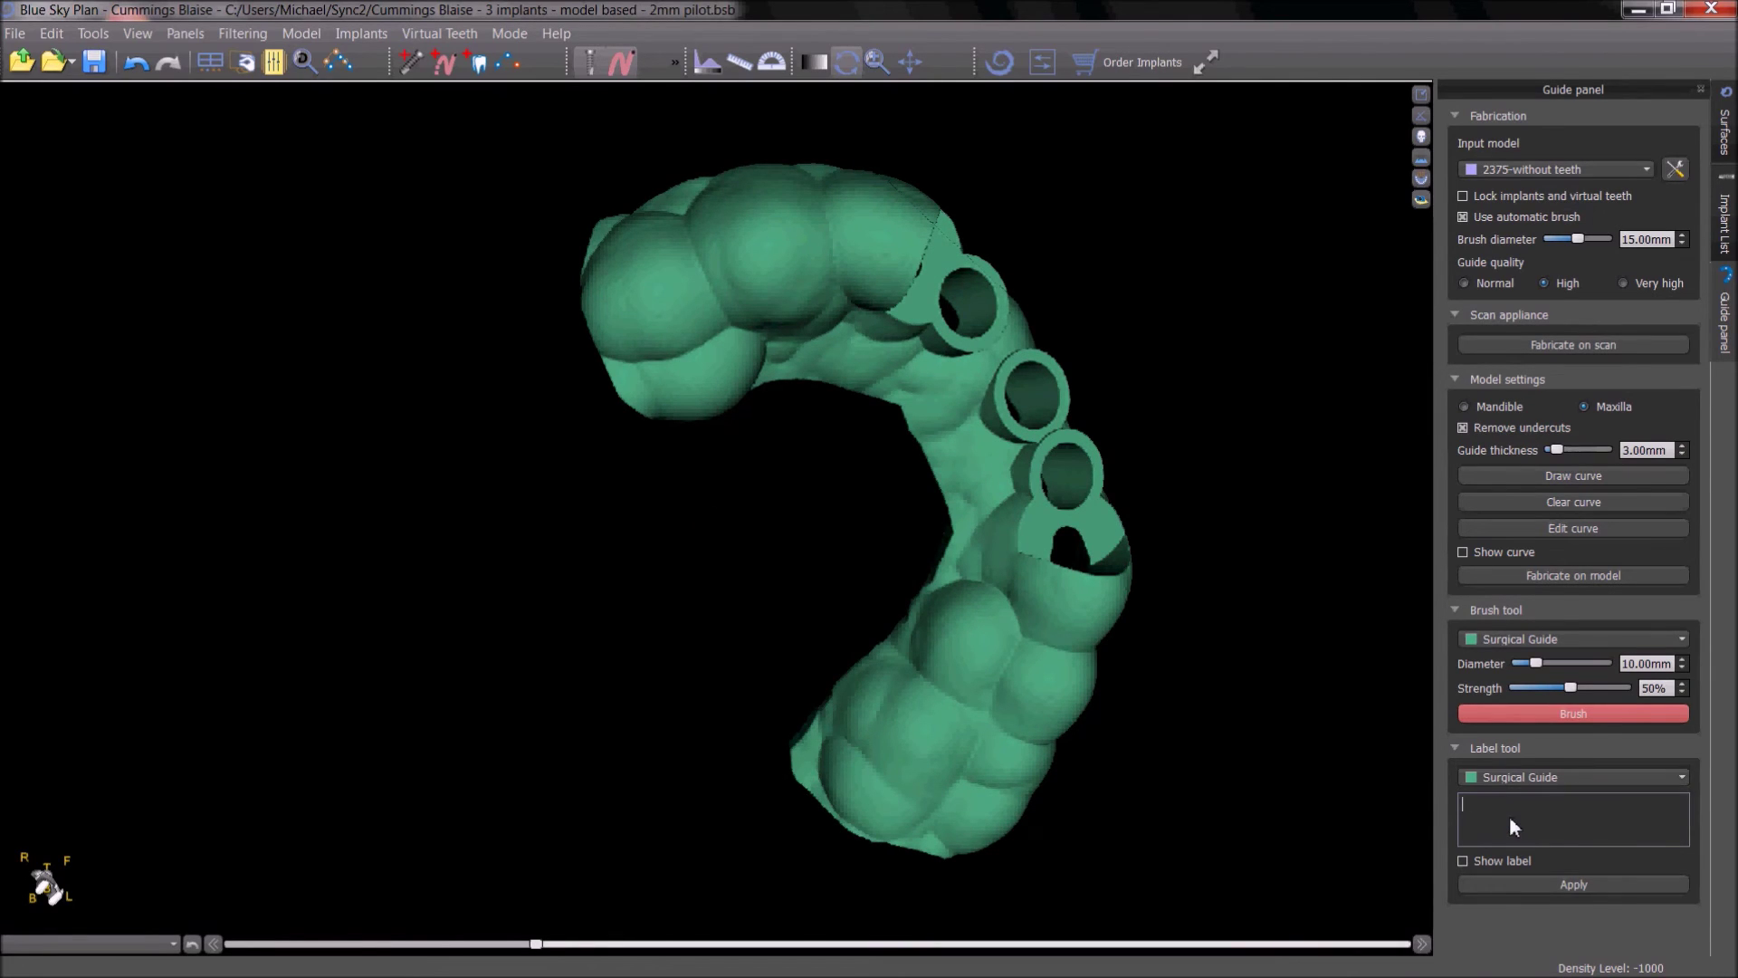
type("test")
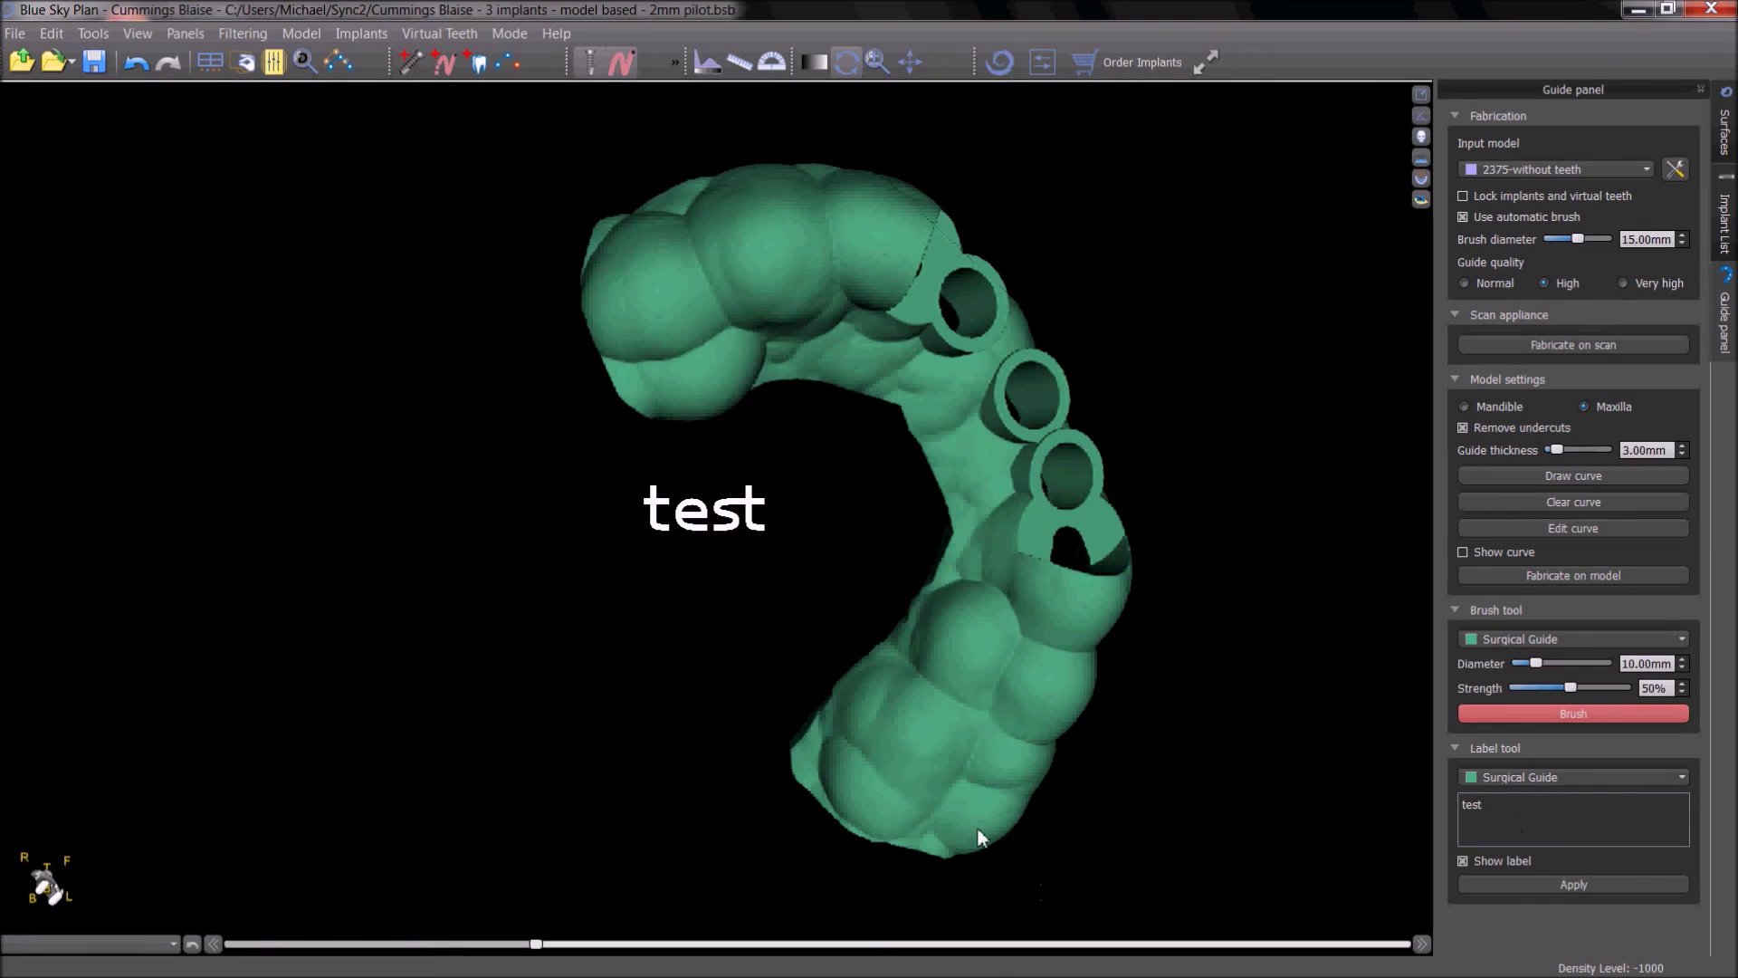
- Snap the view to Right and turn the guide so its side faces forward
left_click_drag(978, 827, 744, 187)
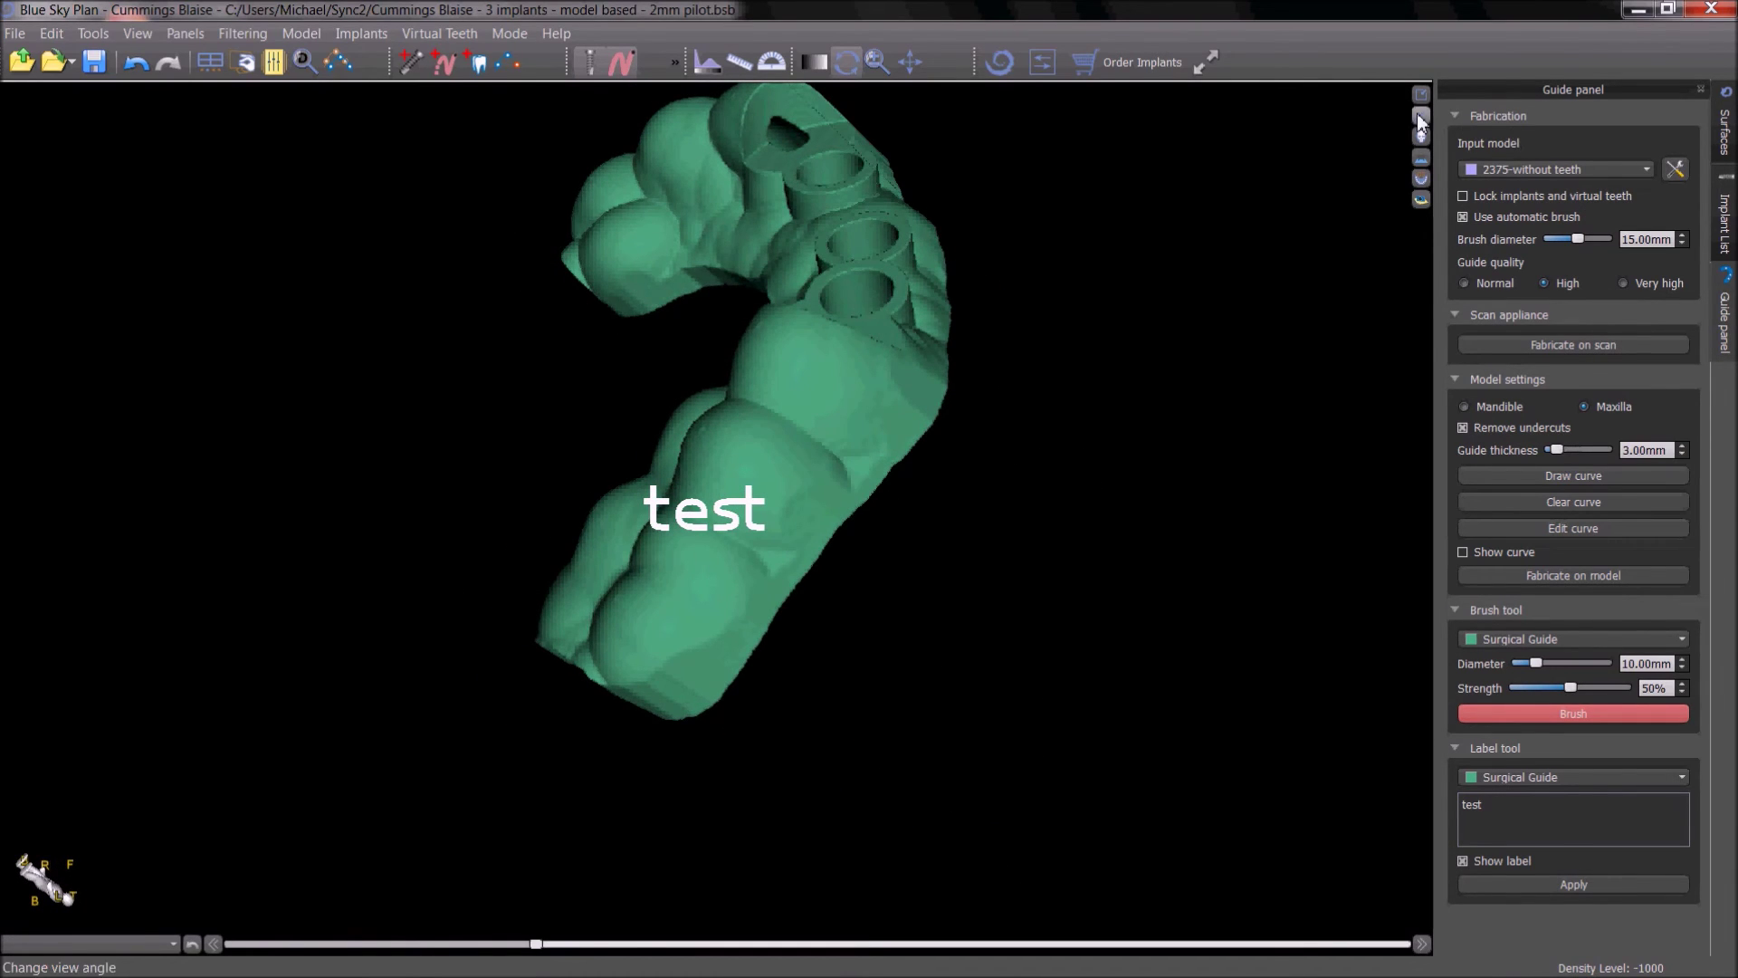
mouse_move(1417, 118)
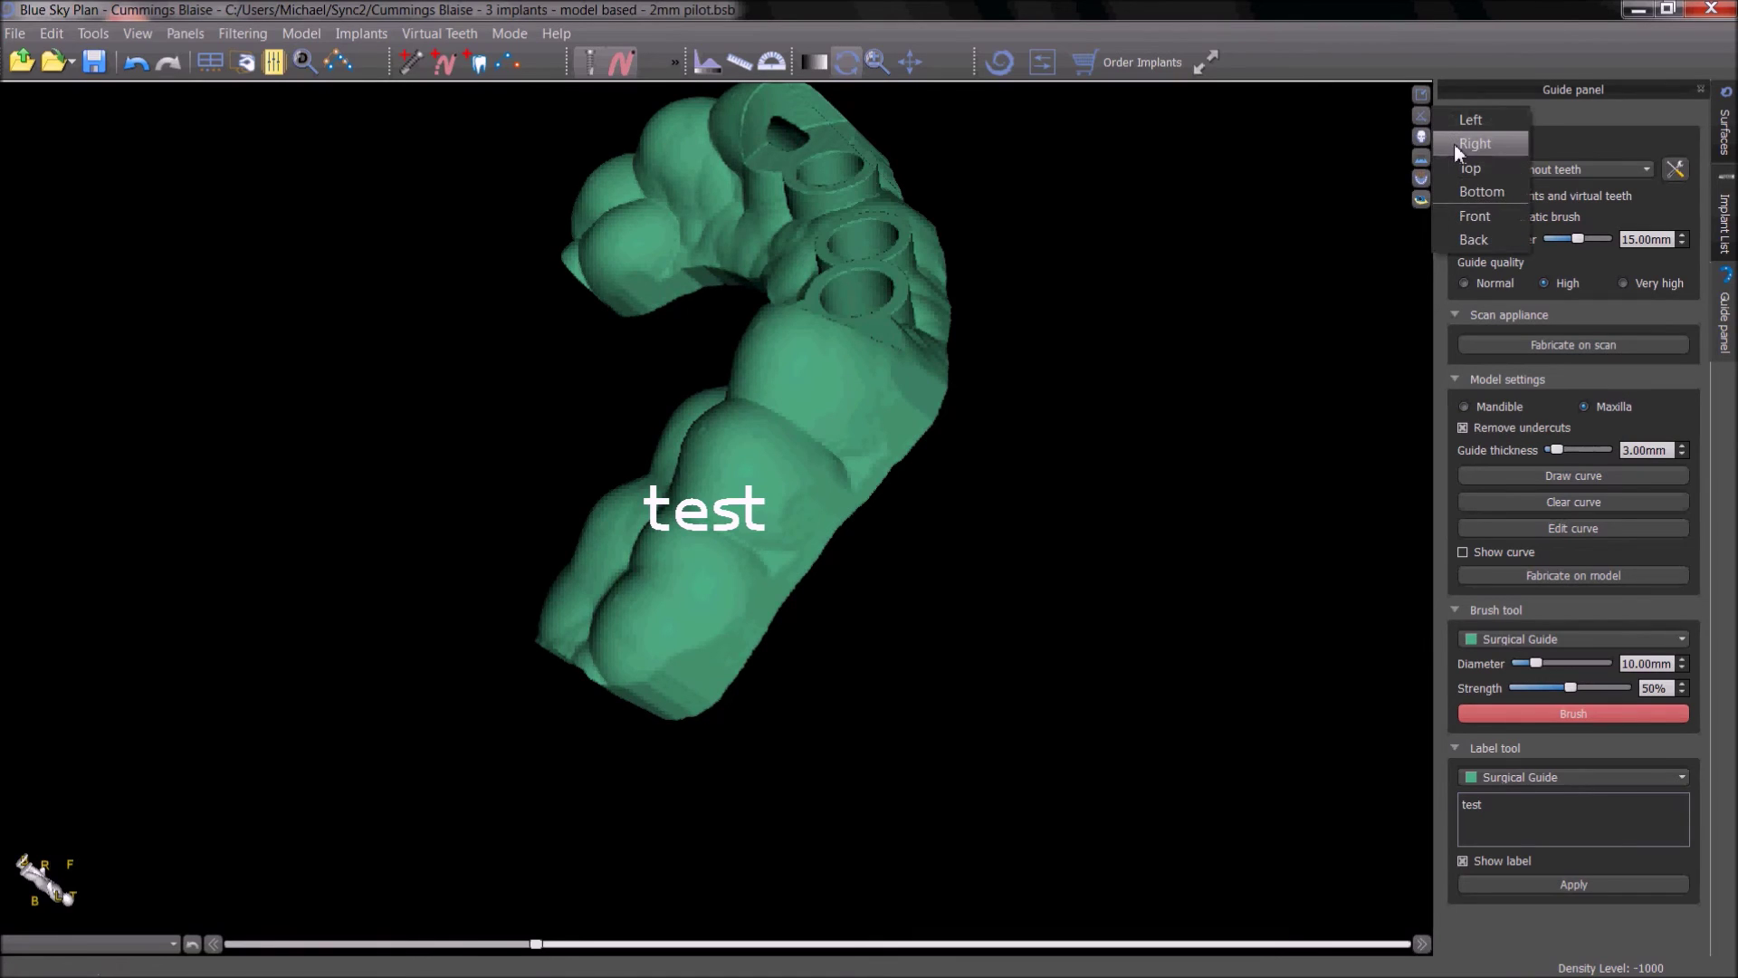
left_click(1455, 144)
left_click_drag(1002, 742, 695, 591)
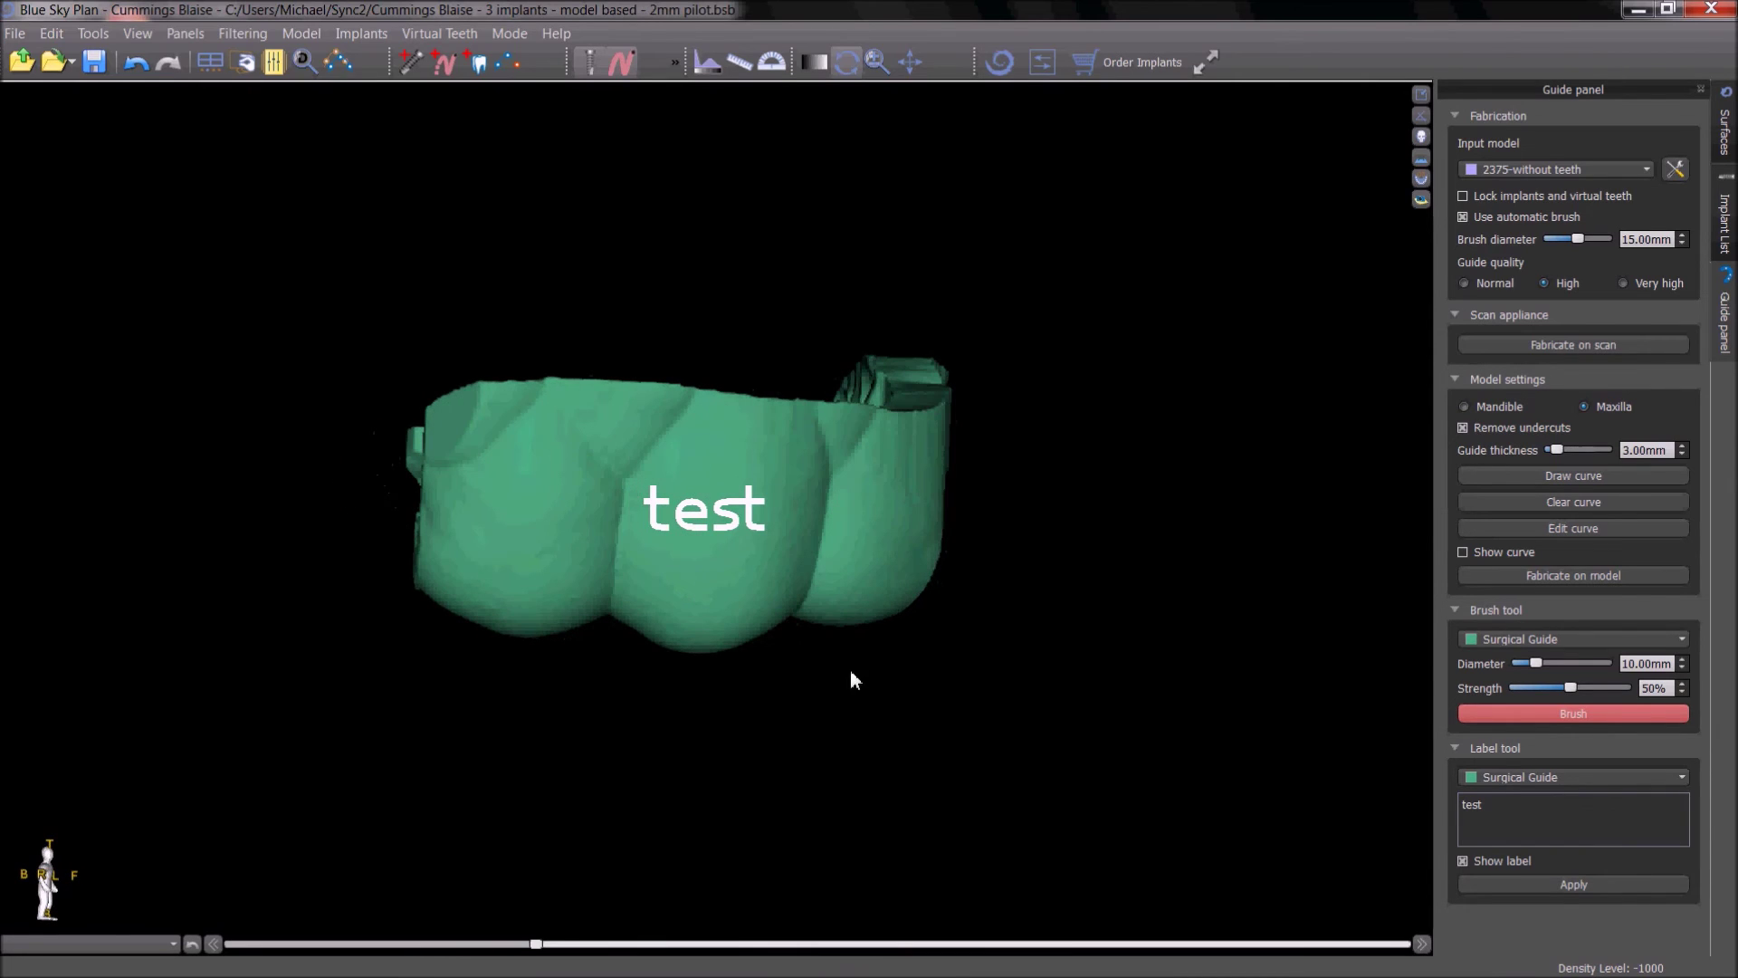
- Engrave 'test' into the guide and confirm the Brush and Label models are unchanged
left_click(1509, 882)
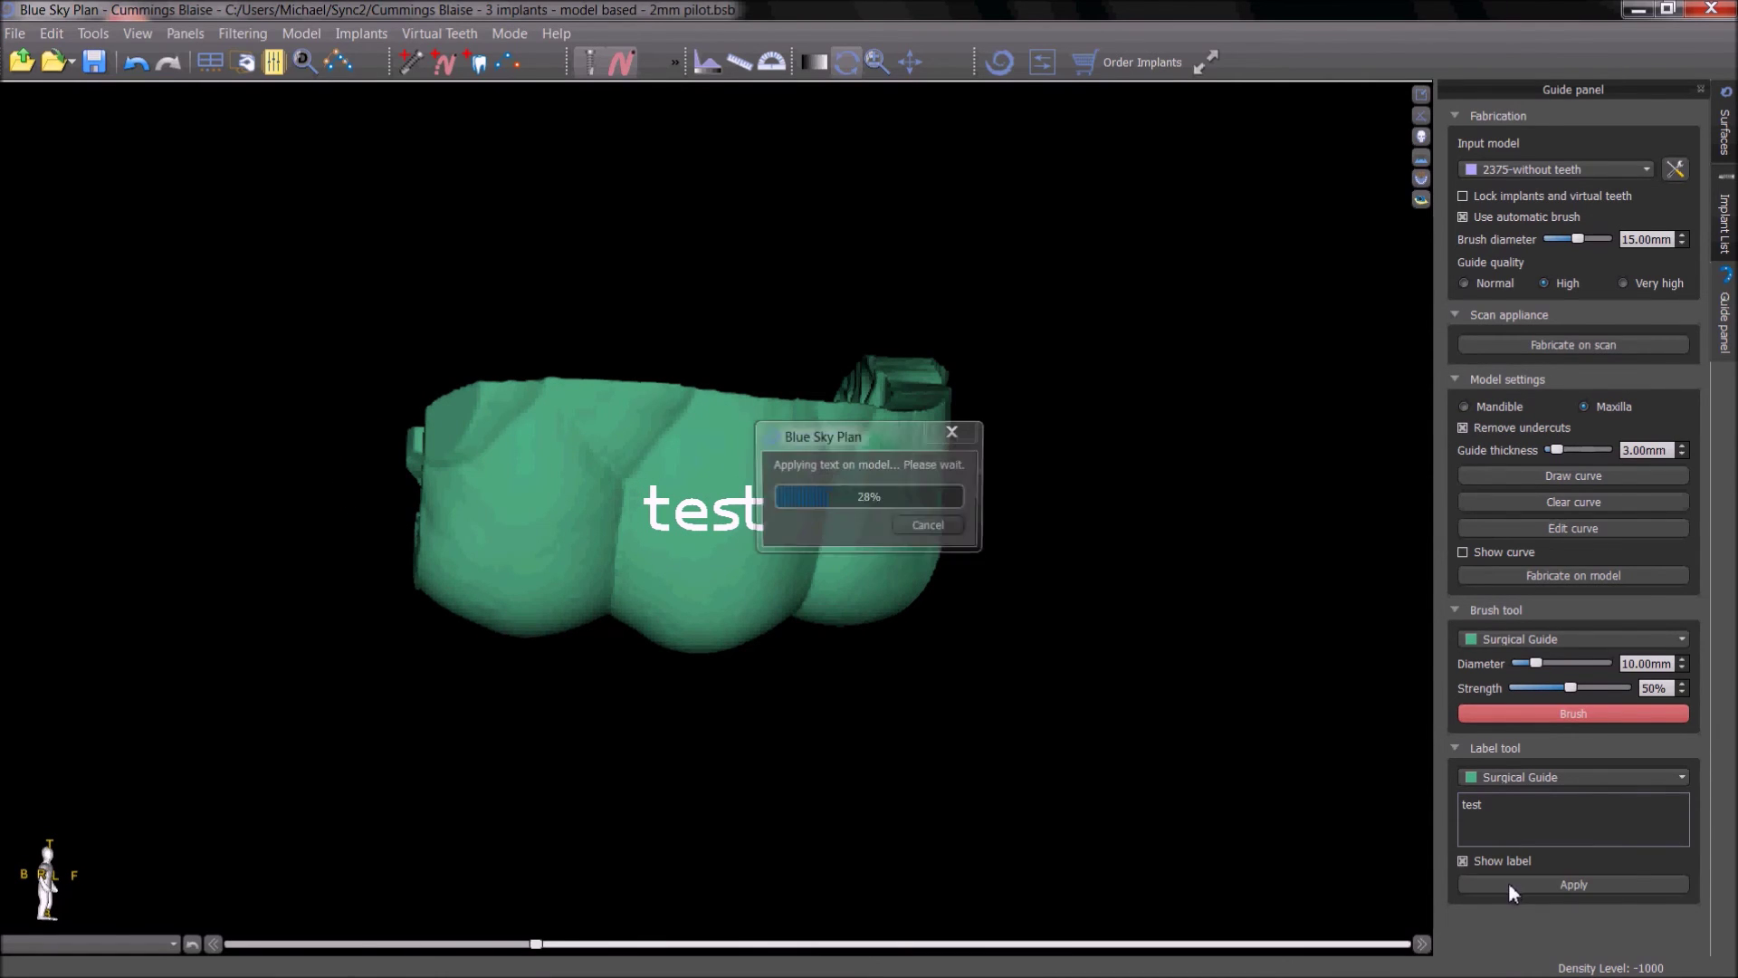
left_click(1503, 865)
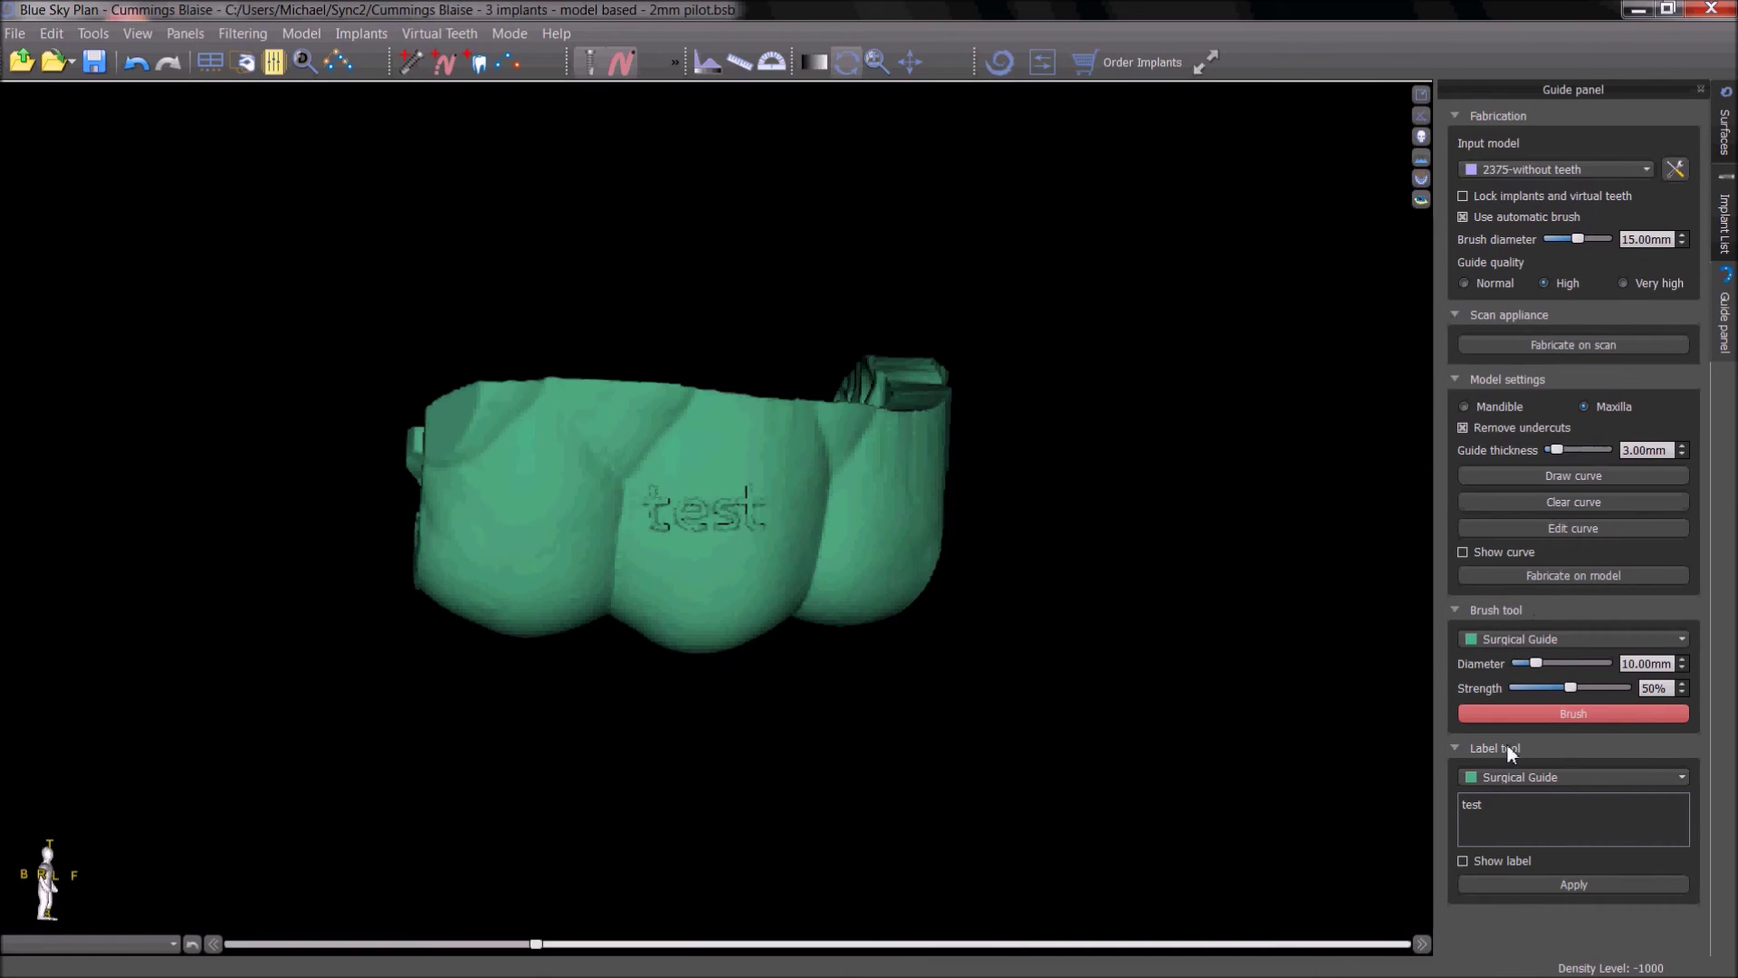
left_click(1537, 638)
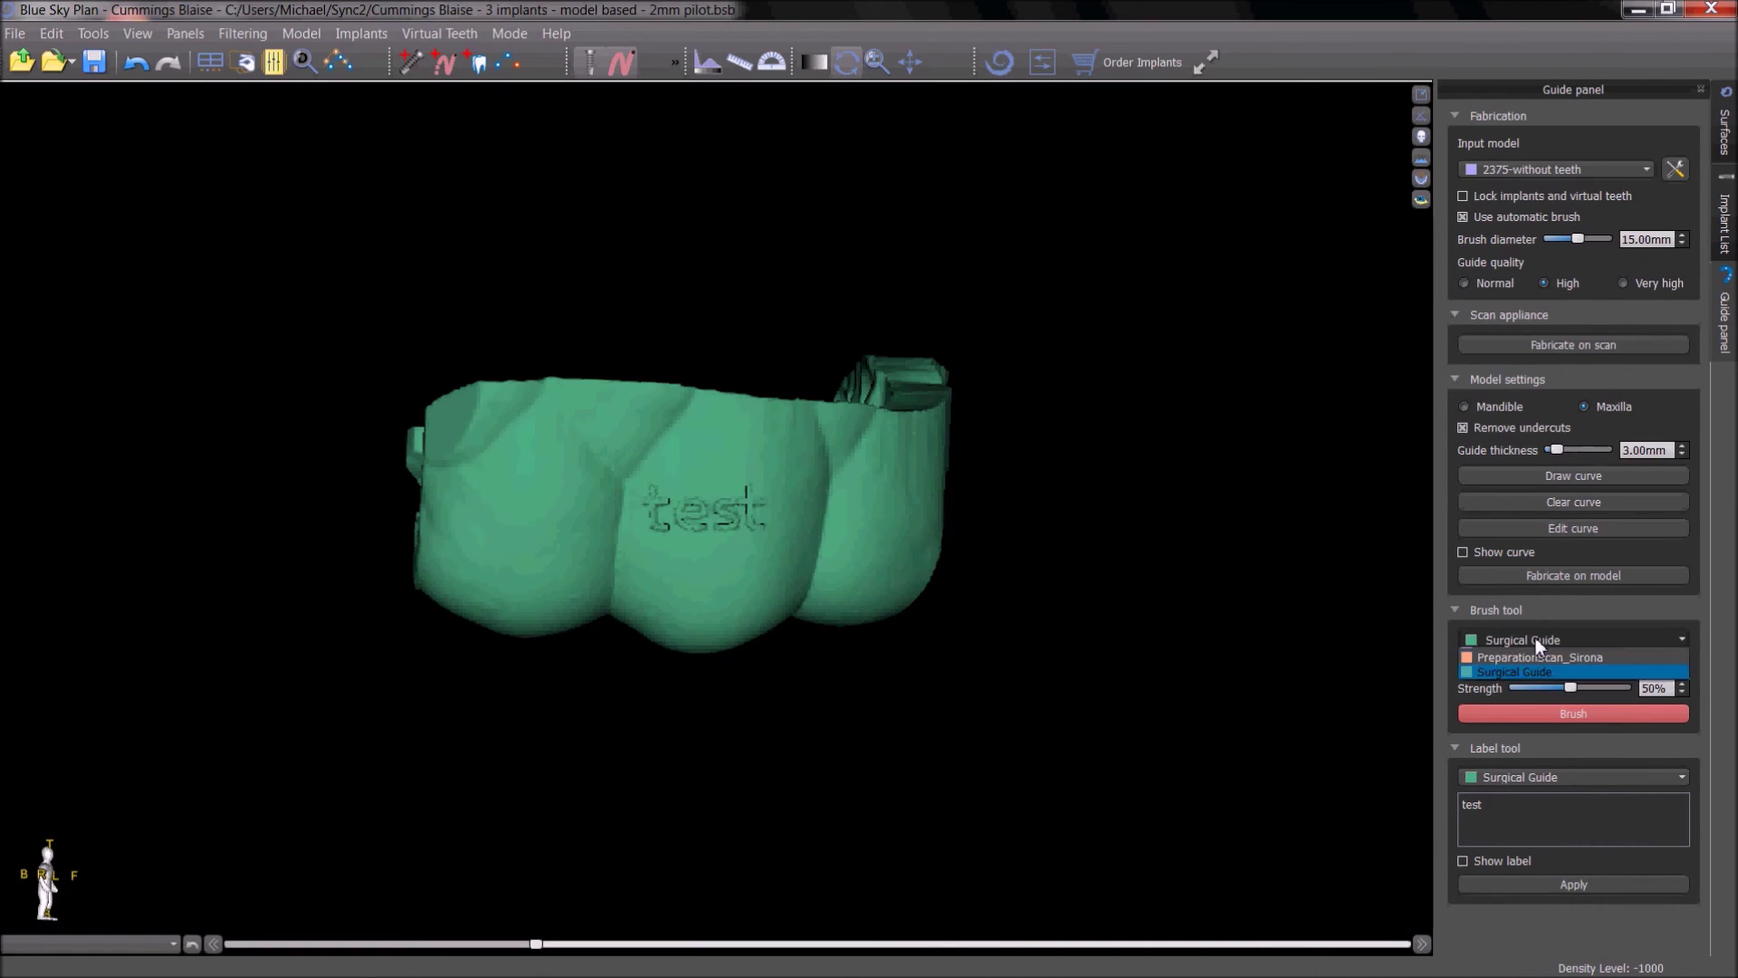
left_click(1536, 637)
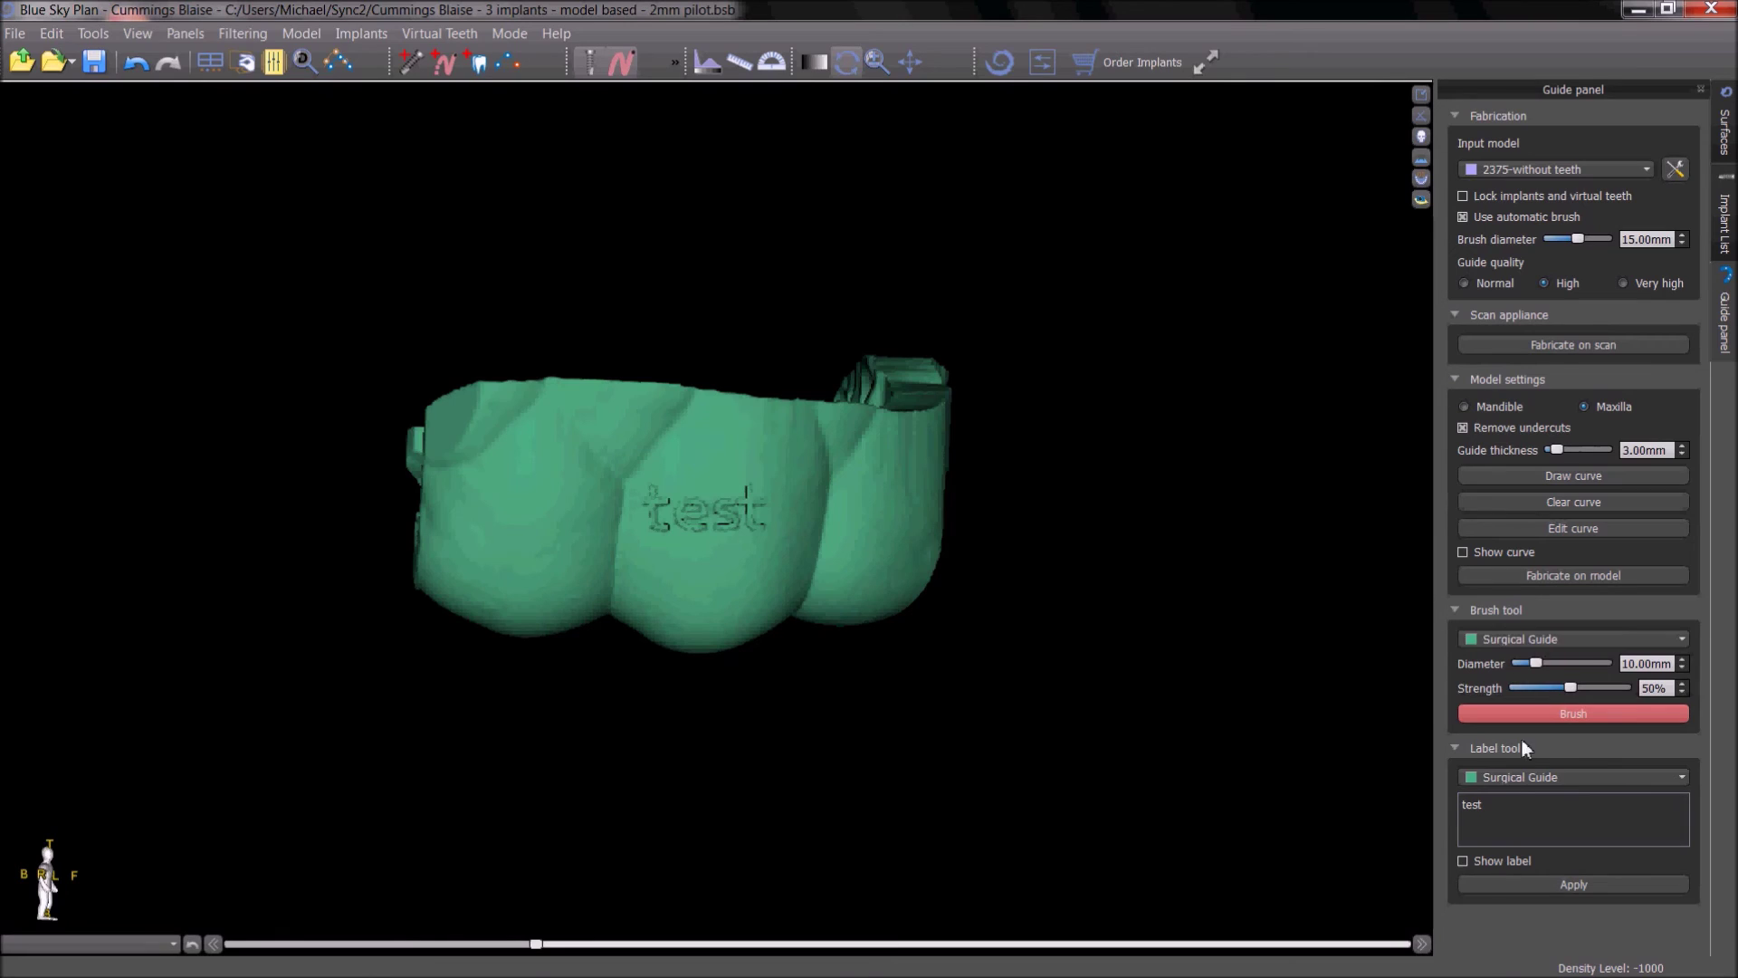
left_click(1520, 775)
left_click(1520, 776)
left_click(15, 33)
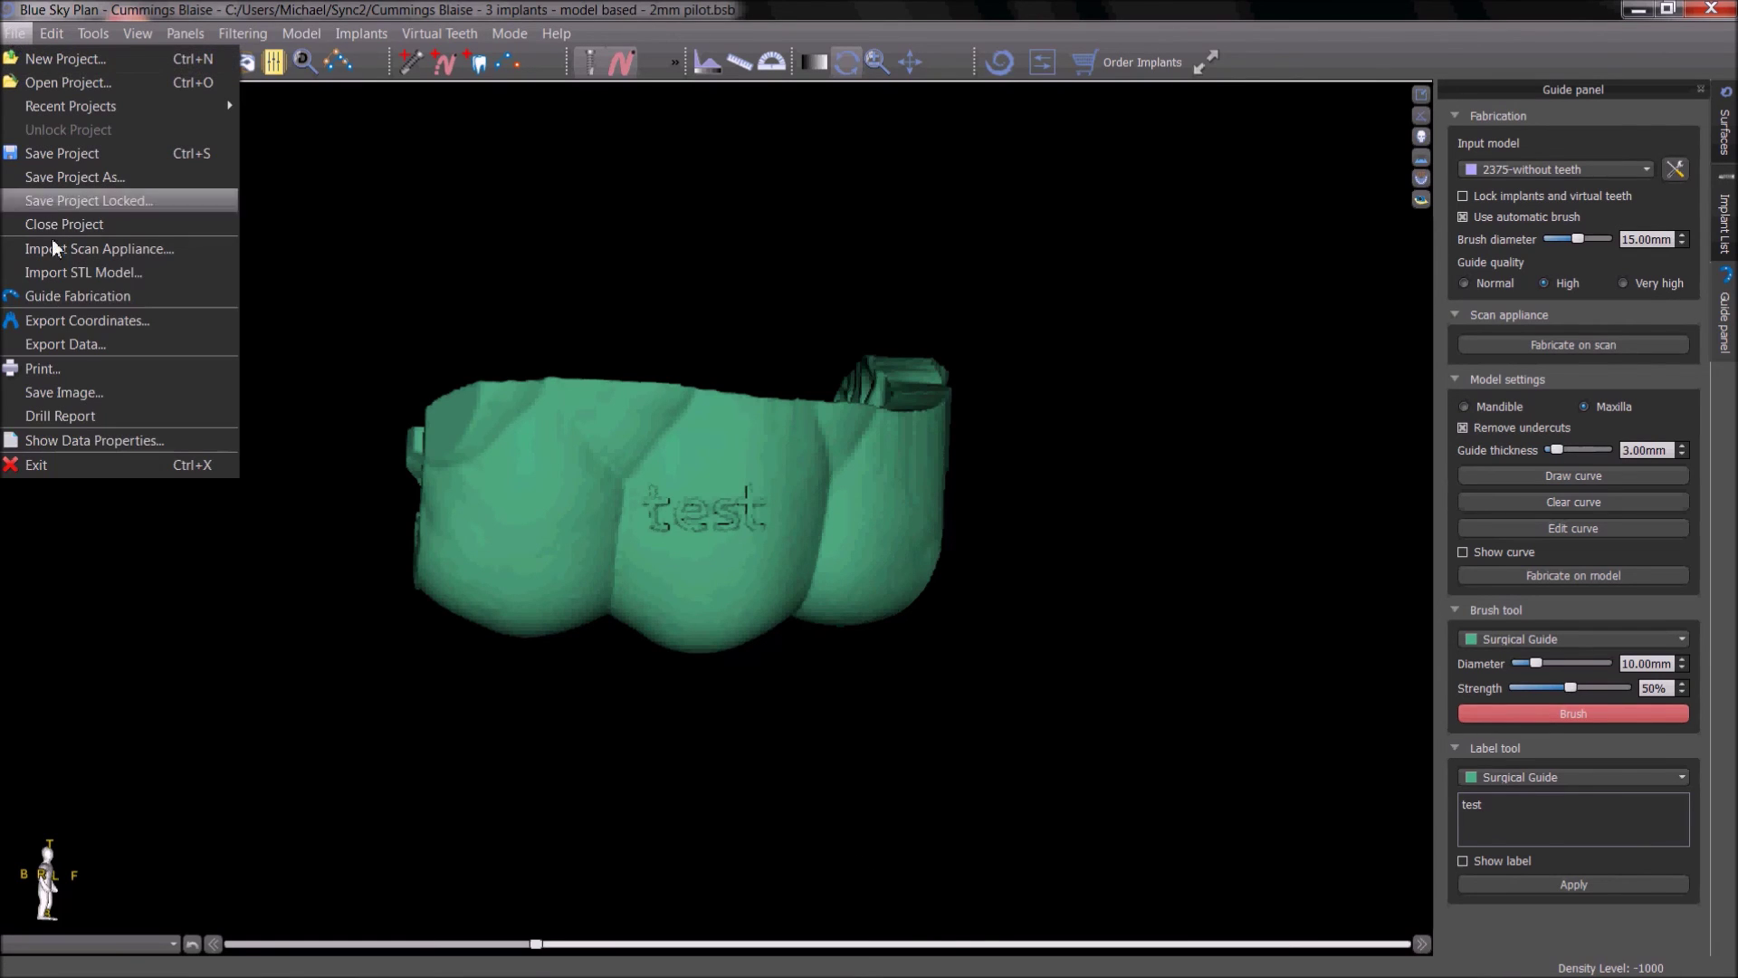
- Export only the Surgical Guide surface as an STL via Export Data, reaching the save dialog
left_click(67, 344)
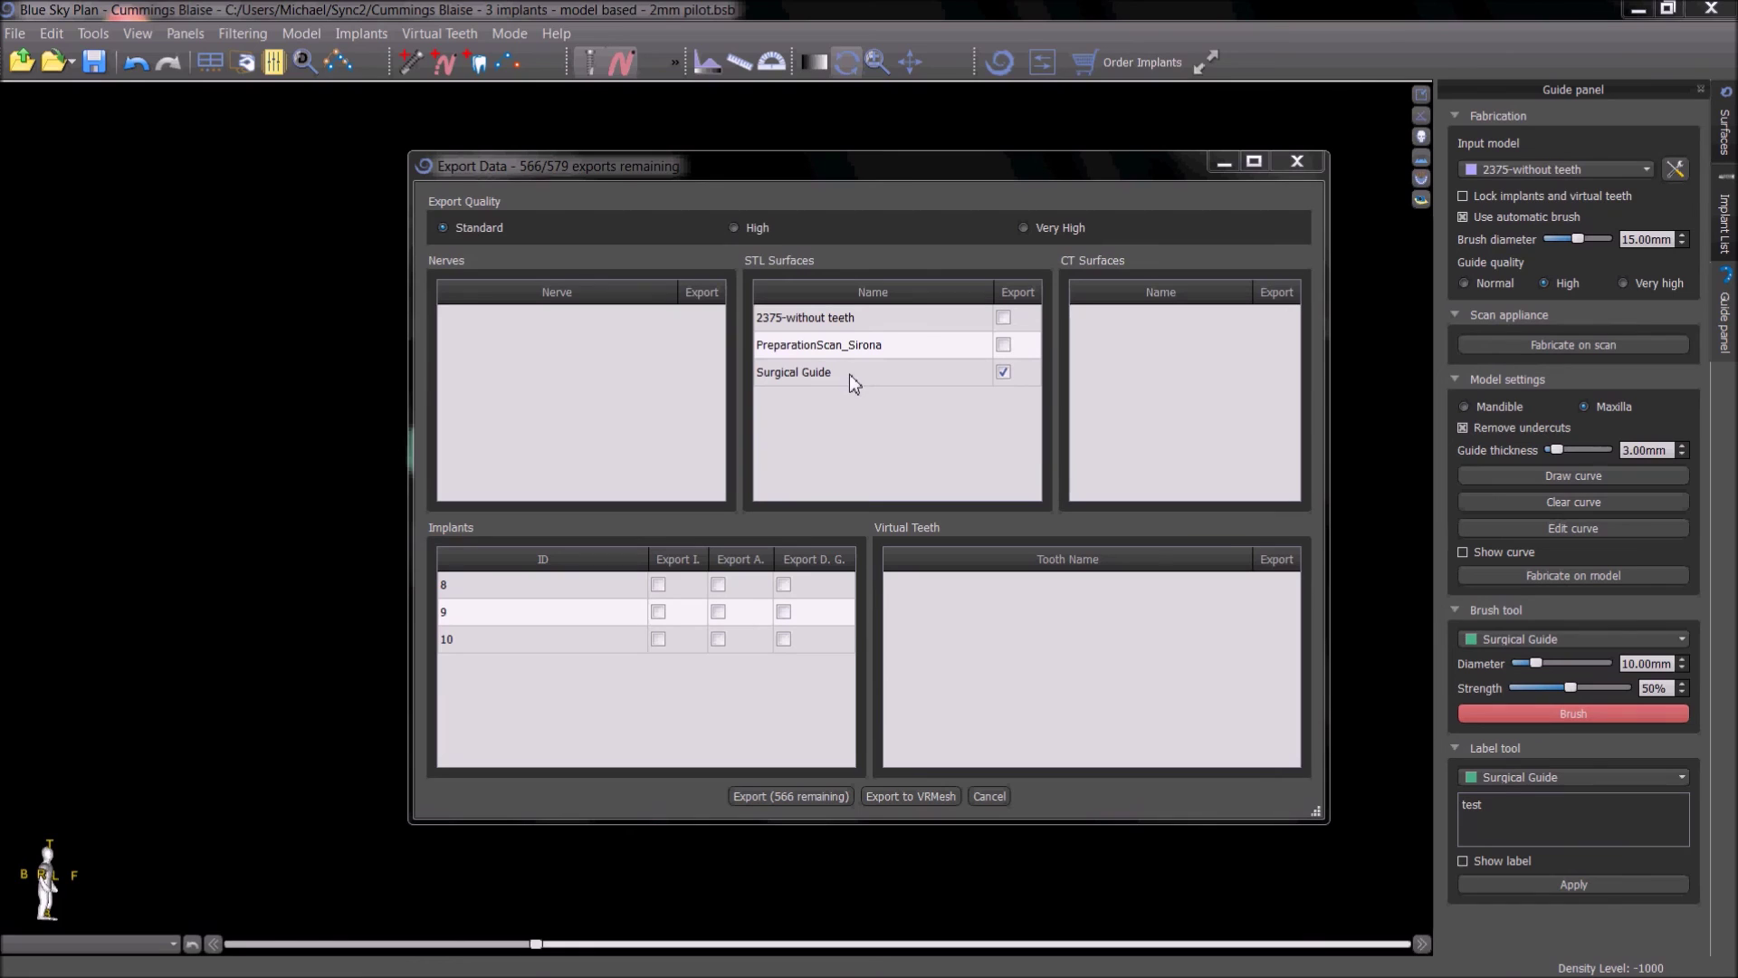
left_click(816, 796)
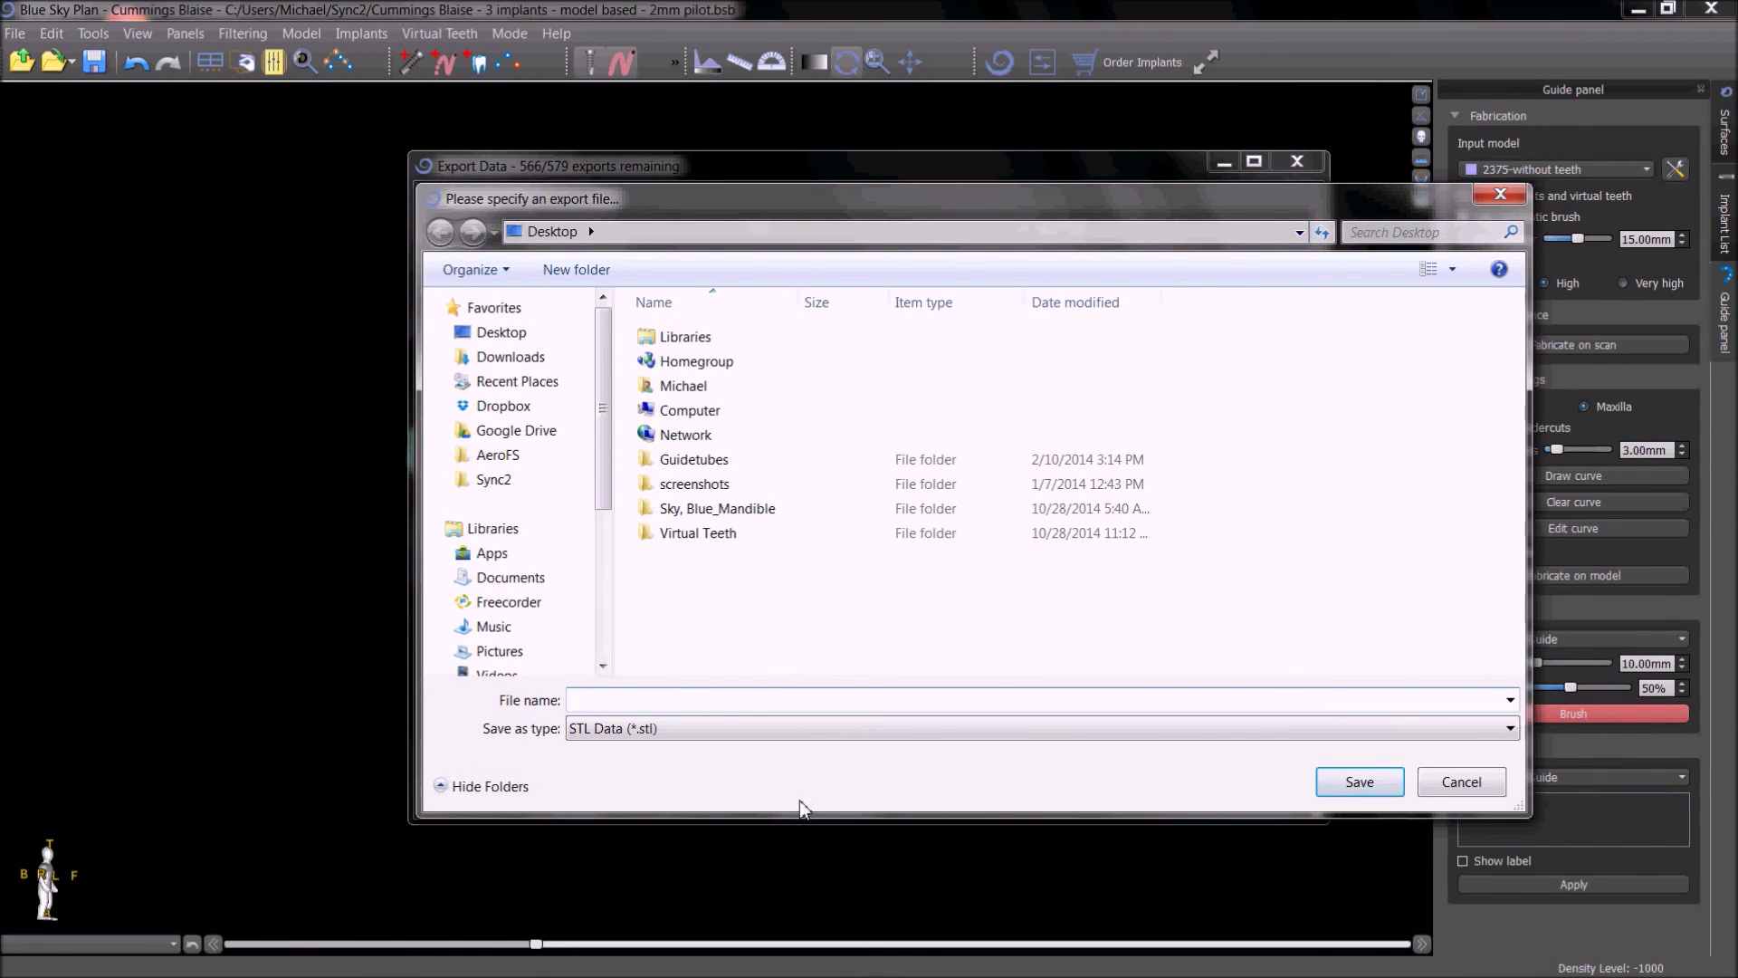
- Close the export windows and show the BSB Direct Cut Parts panel
left_click(1462, 794)
left_click(286, 68)
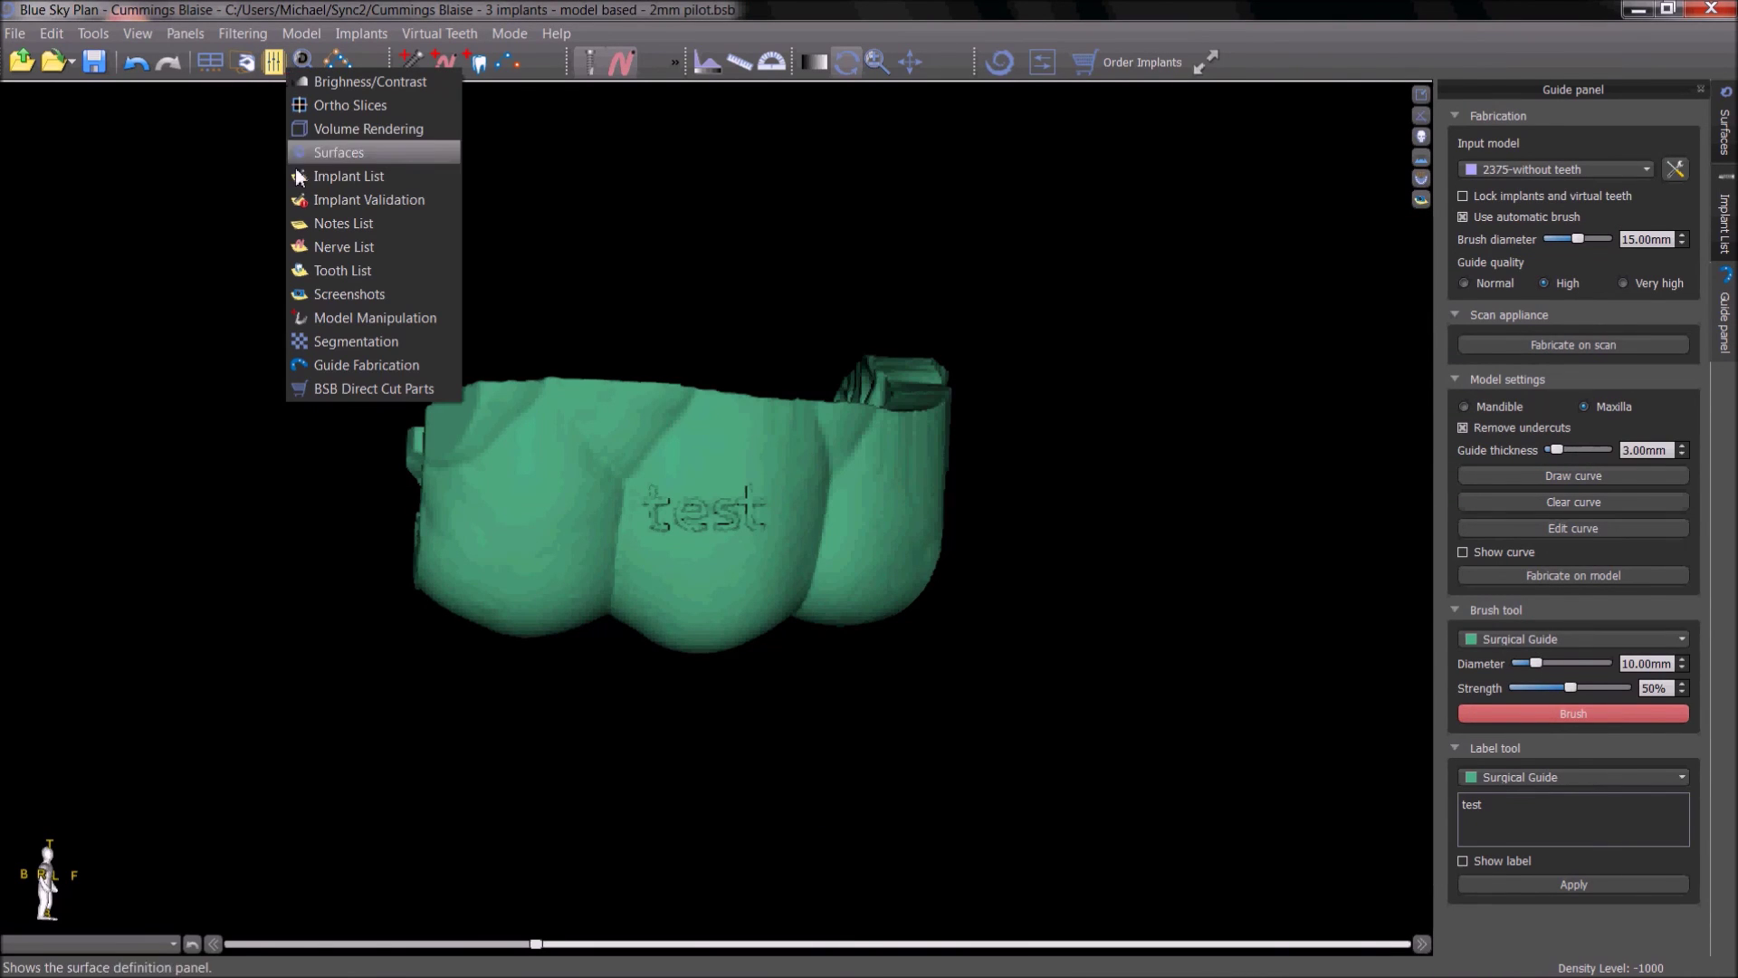
left_click(349, 396)
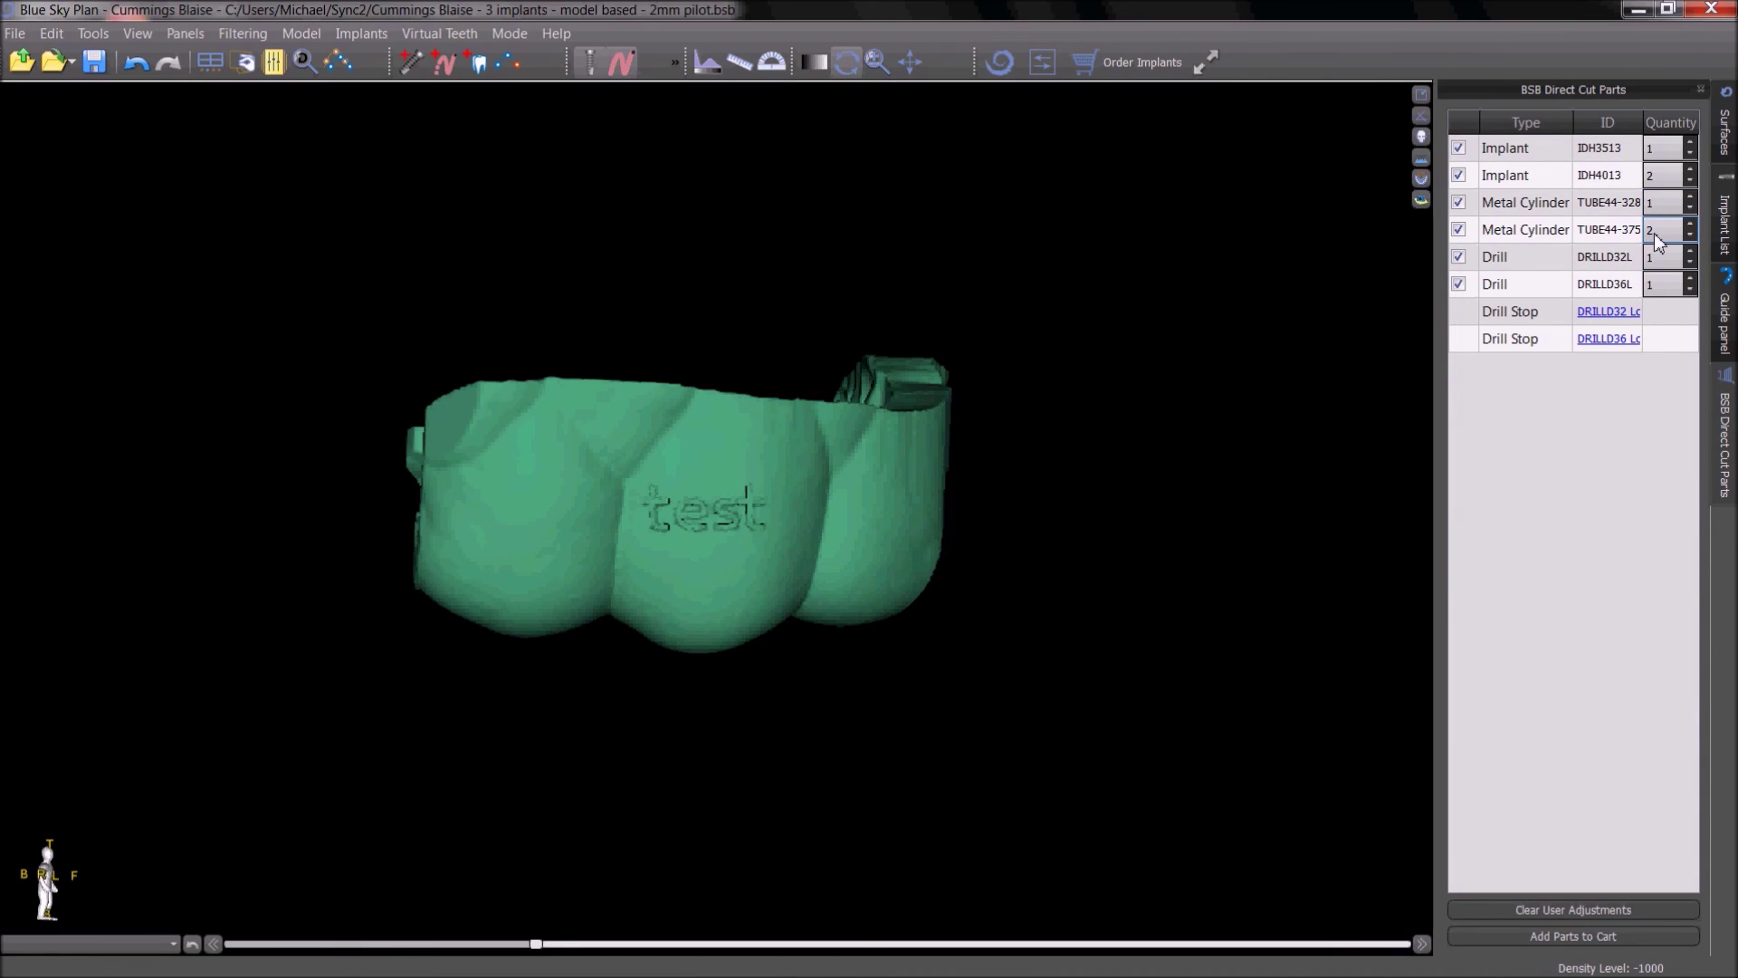
- Uncheck the DRILLD36L and DRILLD32L drills and the TUBE44-375 metal cylinder
left_click(1458, 285)
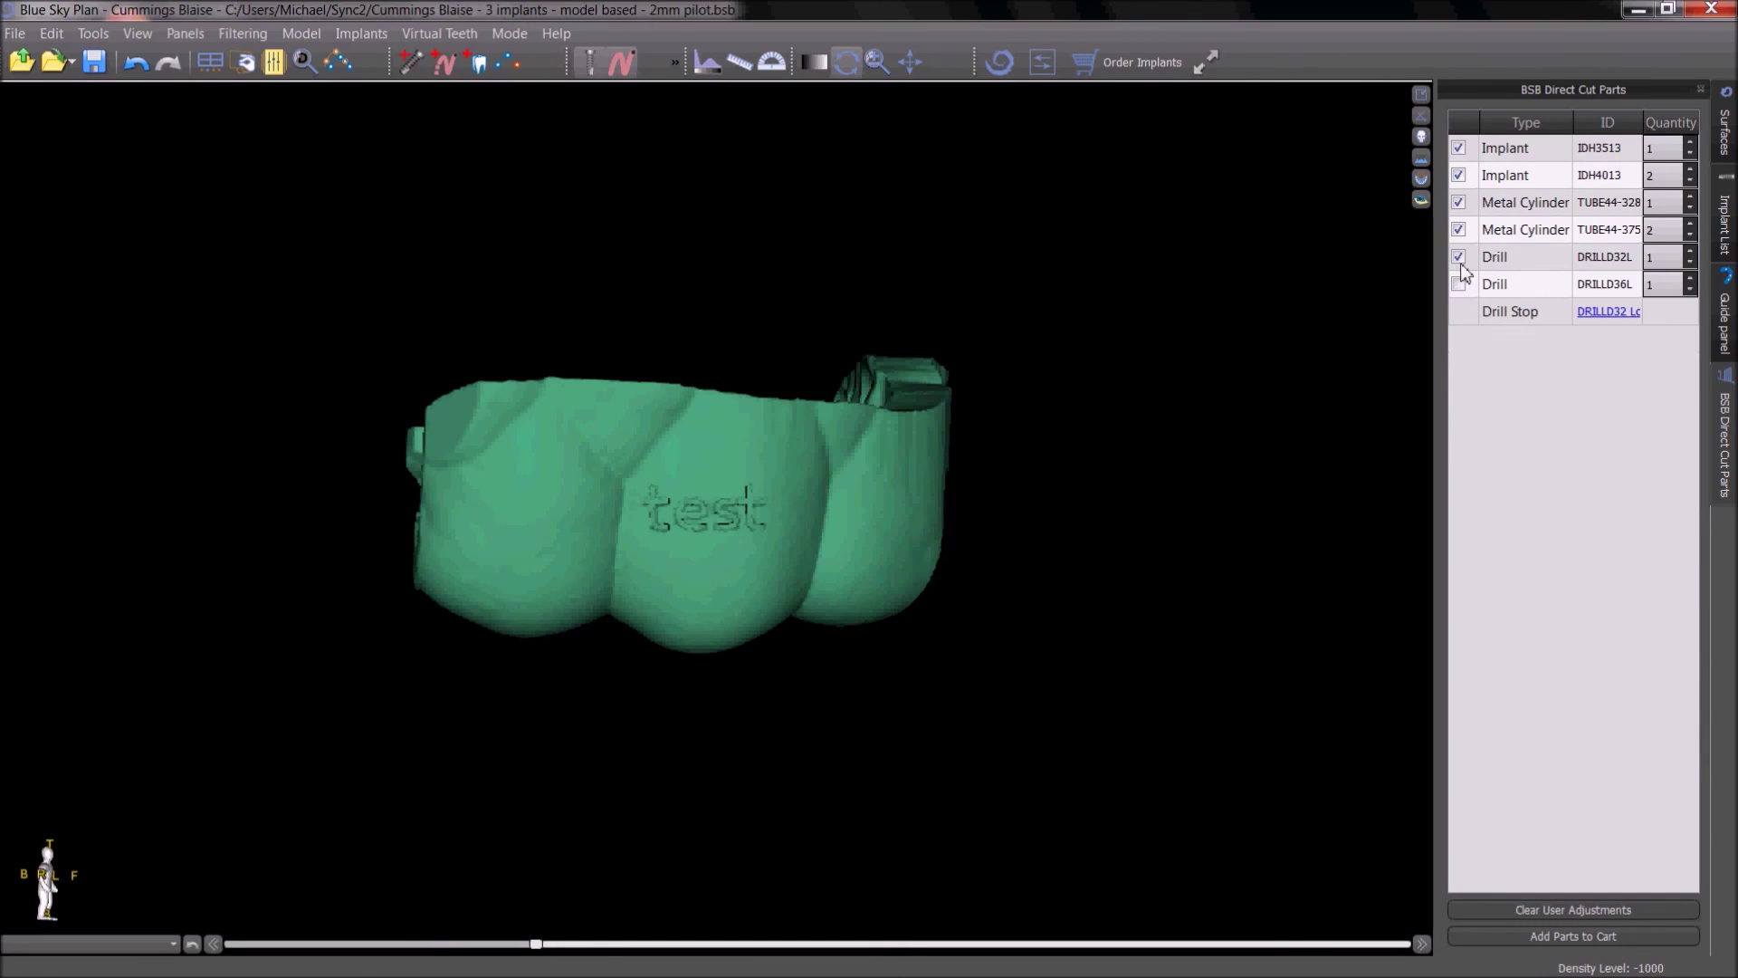
left_click(1458, 257)
left_click(1460, 230)
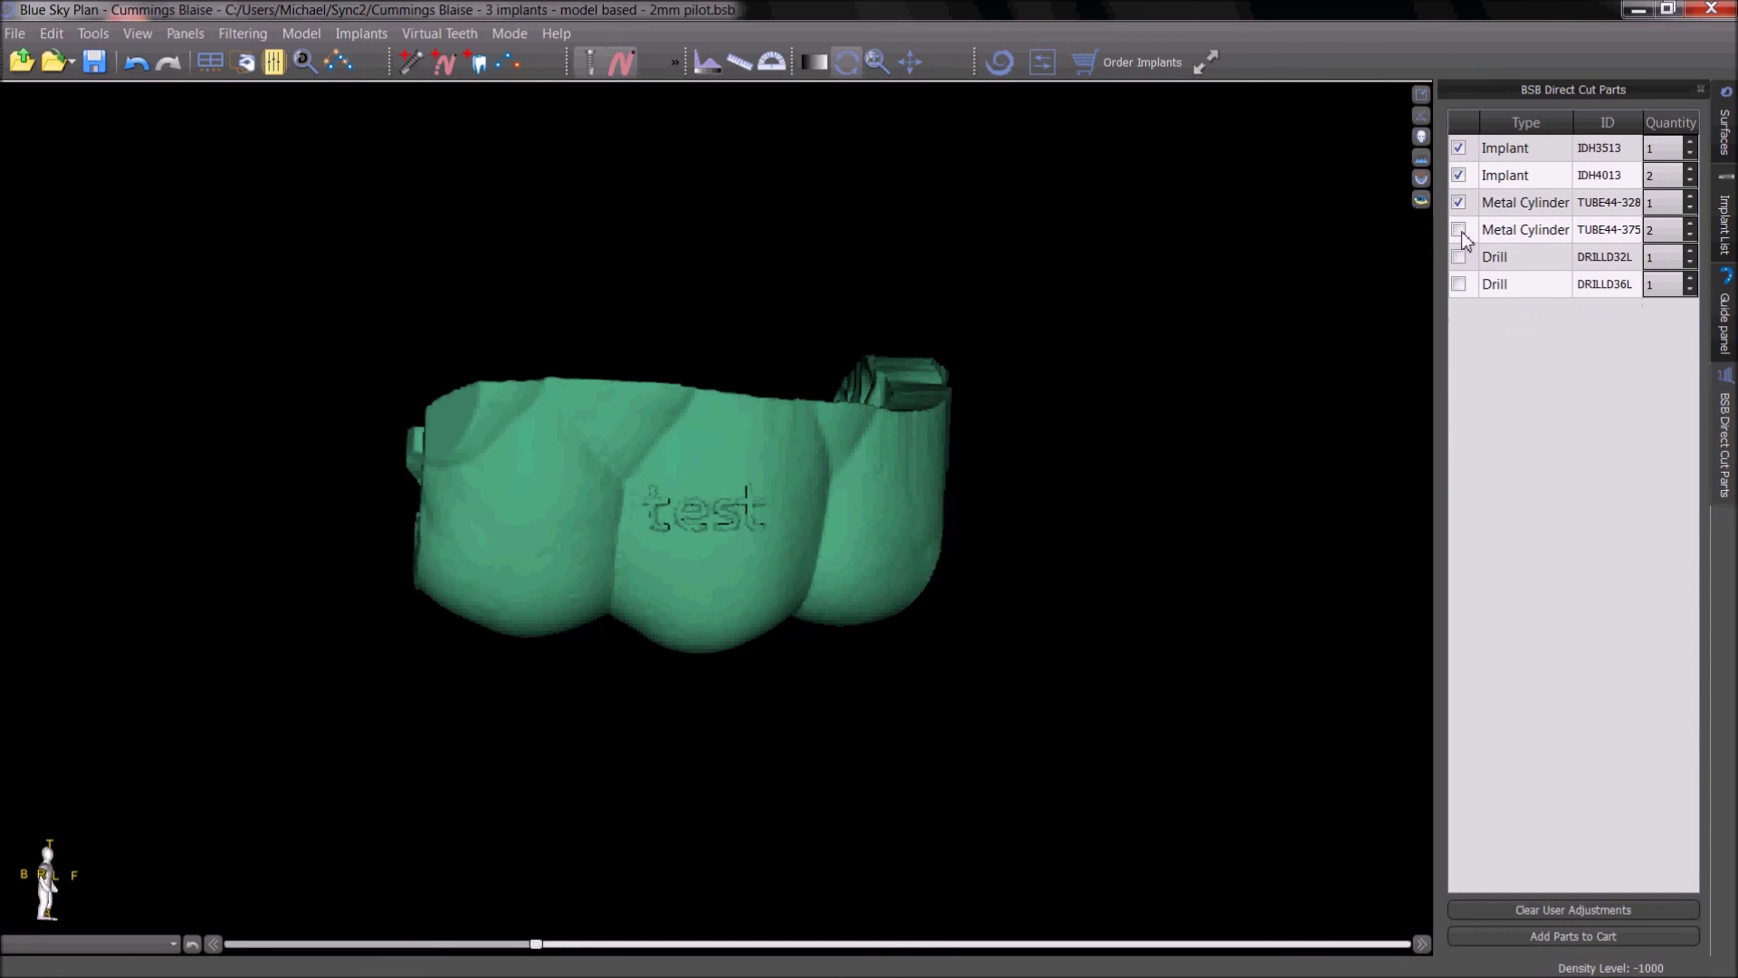